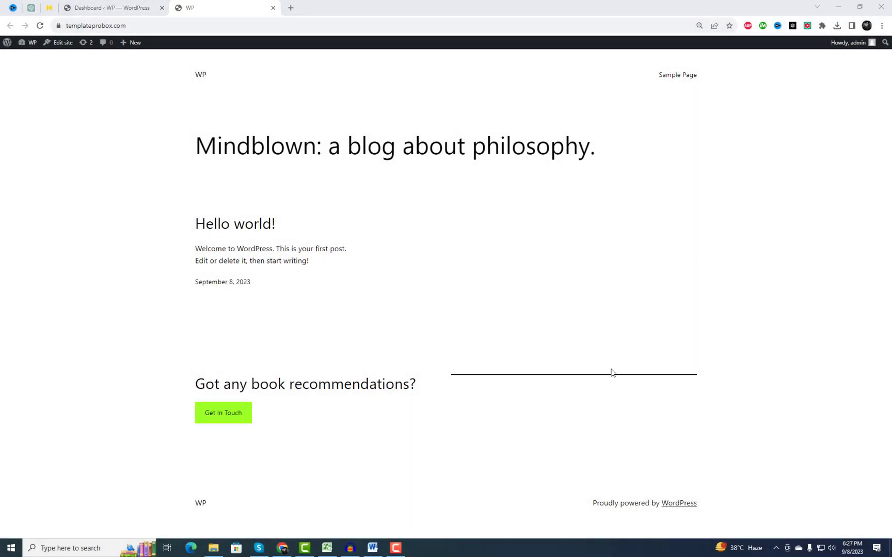
# Step: View the Kadence theme's details from the installed themes list
pyautogui.click(88, 10)
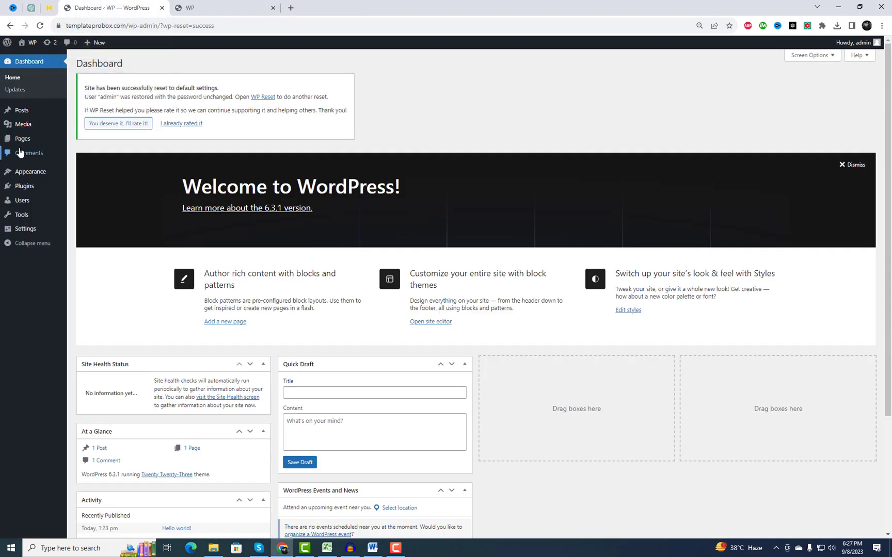
pyautogui.moveTo(30, 171)
pyautogui.click(95, 174)
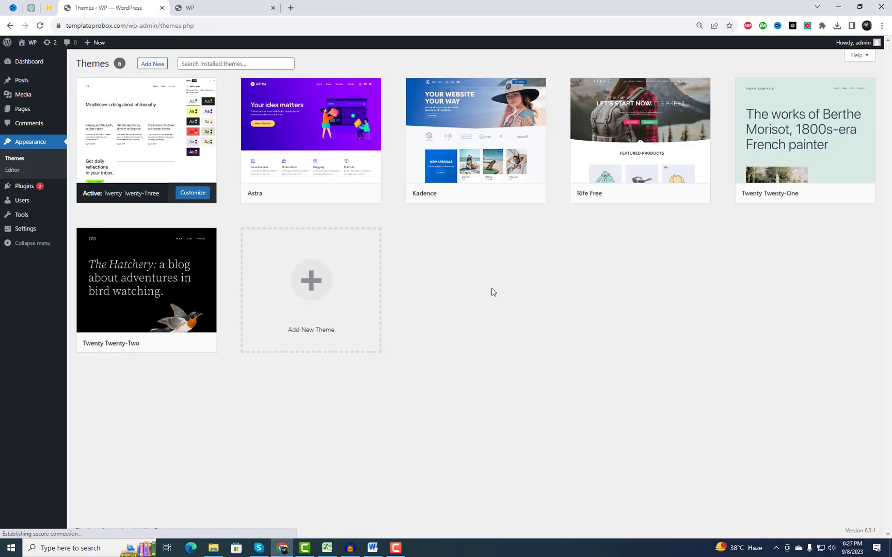
pyautogui.click(474, 167)
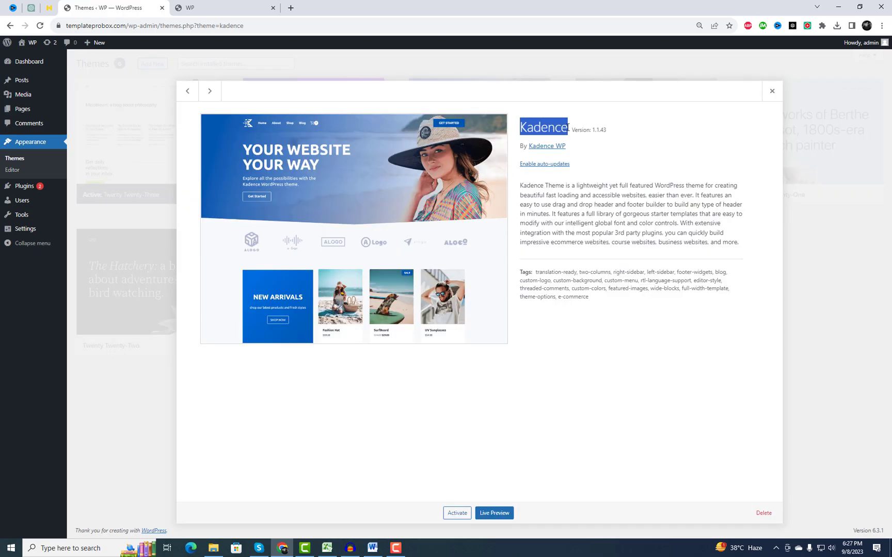
pyautogui.click(771, 92)
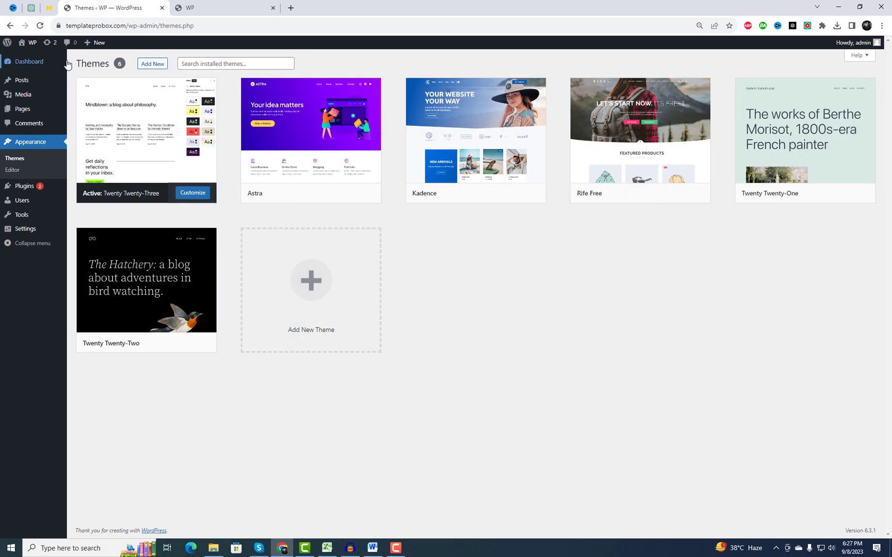
# Step: Go to Add New Theme and start a theme search for Kadence
pyautogui.click(151, 66)
pyautogui.click(775, 88)
pyautogui.write('Kadence')
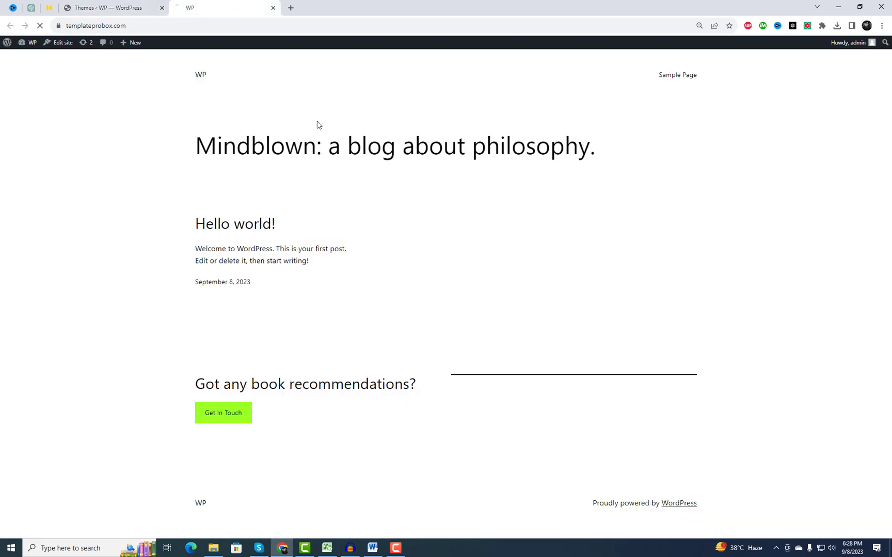
# Step: Filter Kadence starter templates to Elementor and preview the Print Shop template
pyautogui.click(108, 8)
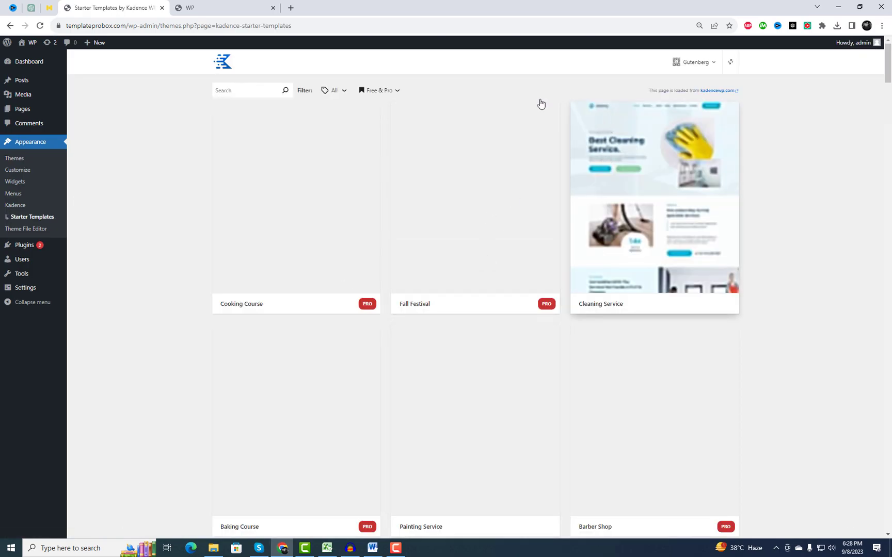
pyautogui.click(687, 65)
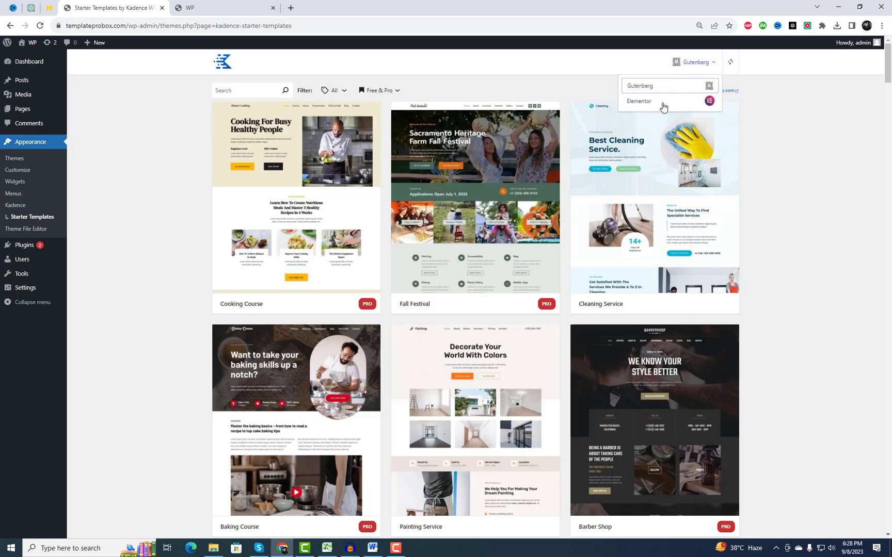
pyautogui.click(662, 108)
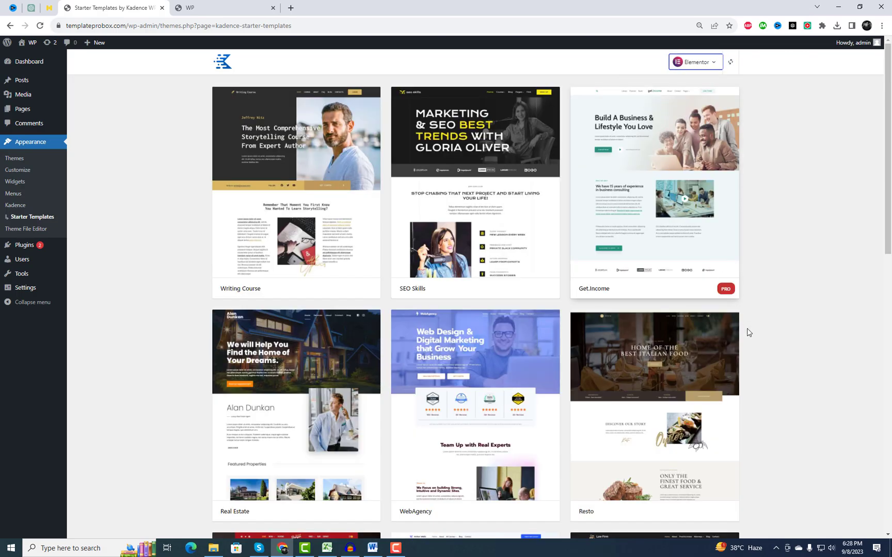
pyautogui.scroll(-4, 749, 335)
pyautogui.scroll(-1, 755, 346)
pyautogui.scroll(-1, 758, 346)
pyautogui.scroll(-2, 757, 347)
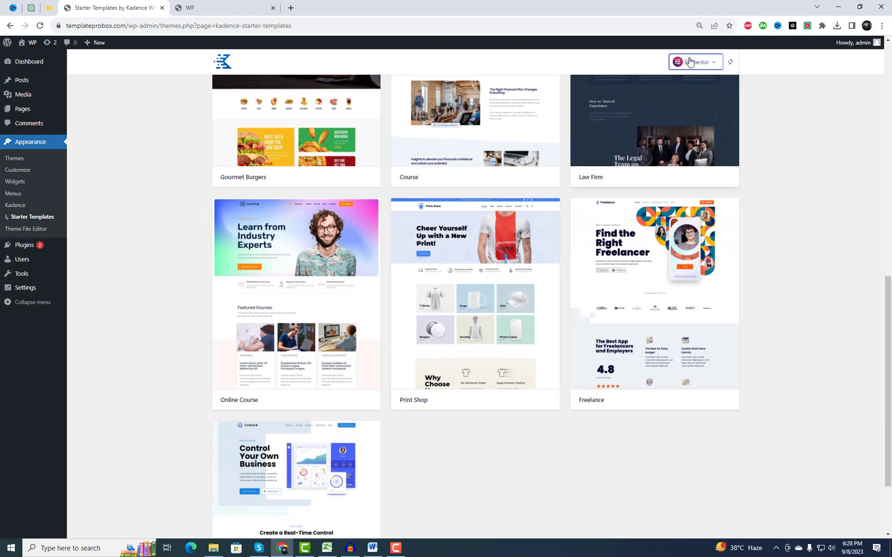
pyautogui.click(480, 298)
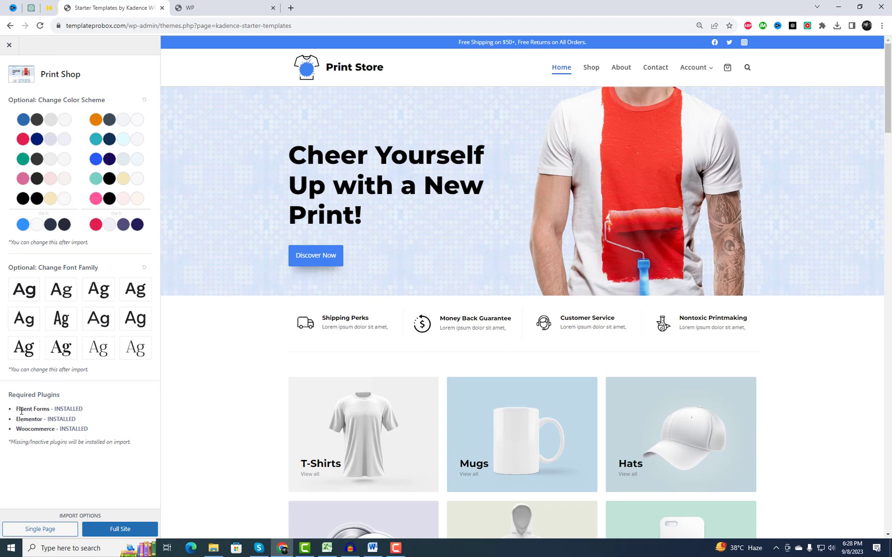
# Step: Highlight the required plugins Fluent Forms, Elementor and Woocommerce in the preview
pyautogui.moveTo(16, 409); pyautogui.dragTo(78, 409)
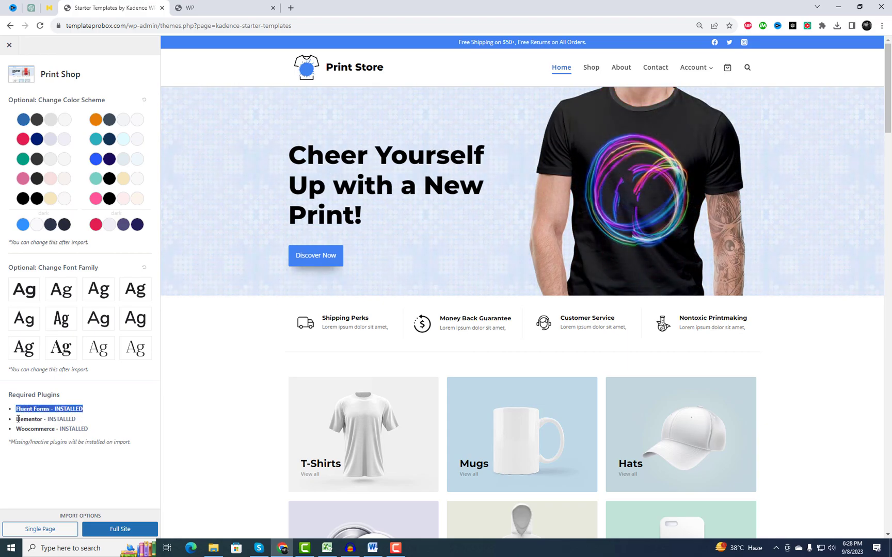
pyautogui.moveTo(18, 418); pyautogui.dragTo(78, 422)
pyautogui.moveTo(18, 428); pyautogui.dragTo(95, 428)
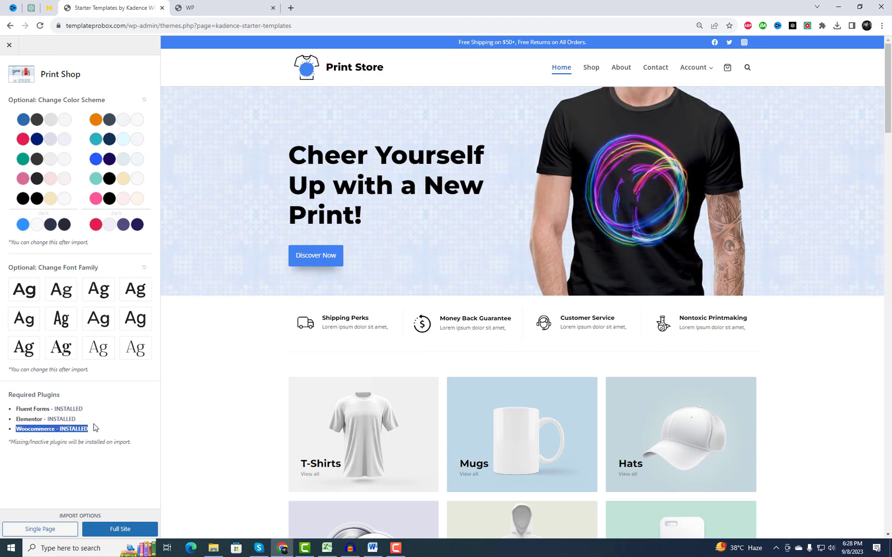
pyautogui.click(116, 418)
# Step: Import the full Print Shop site after accepting the privacy policy
pyautogui.click(120, 529)
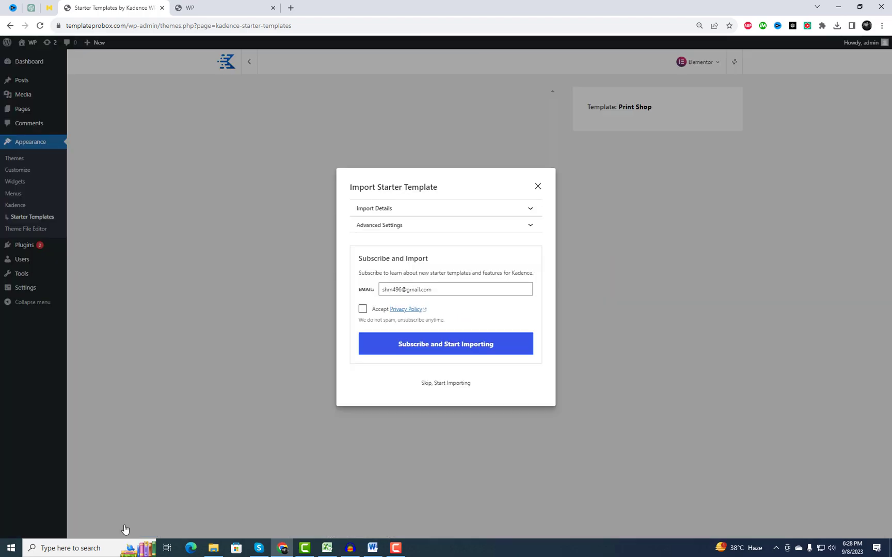
pyautogui.click(362, 309)
pyautogui.click(411, 345)
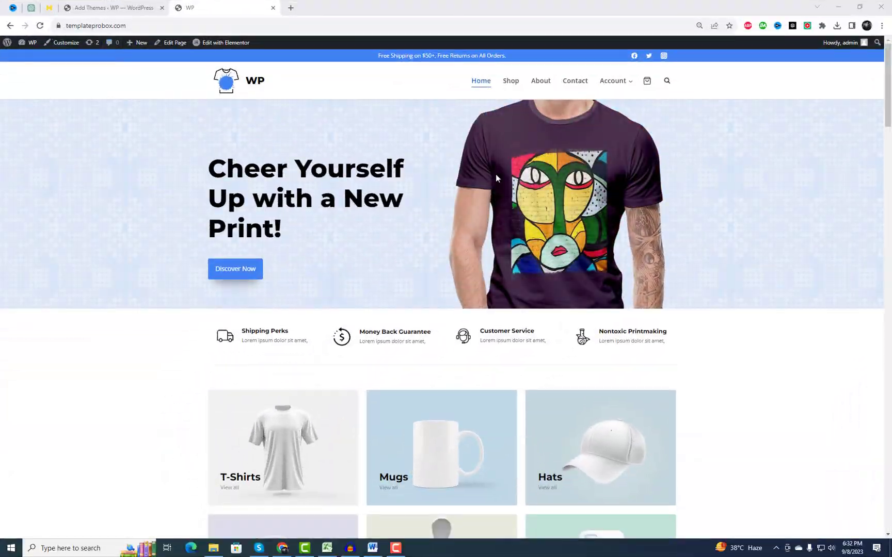
pyautogui.scroll(-2, 686, 240)
pyautogui.scroll(-1, 693, 271)
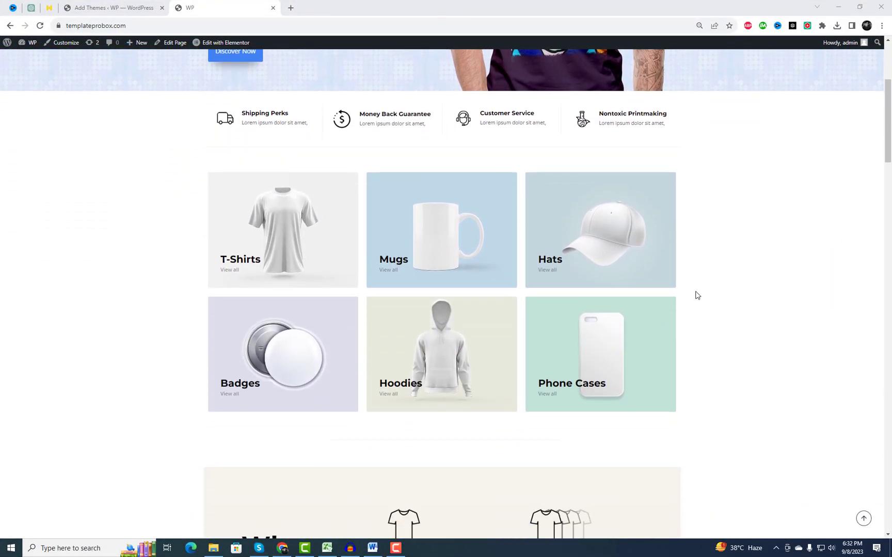
pyautogui.scroll(-1, 695, 296)
pyautogui.scroll(-3, 696, 318)
pyautogui.scroll(-2, 704, 360)
pyautogui.scroll(-3, 702, 364)
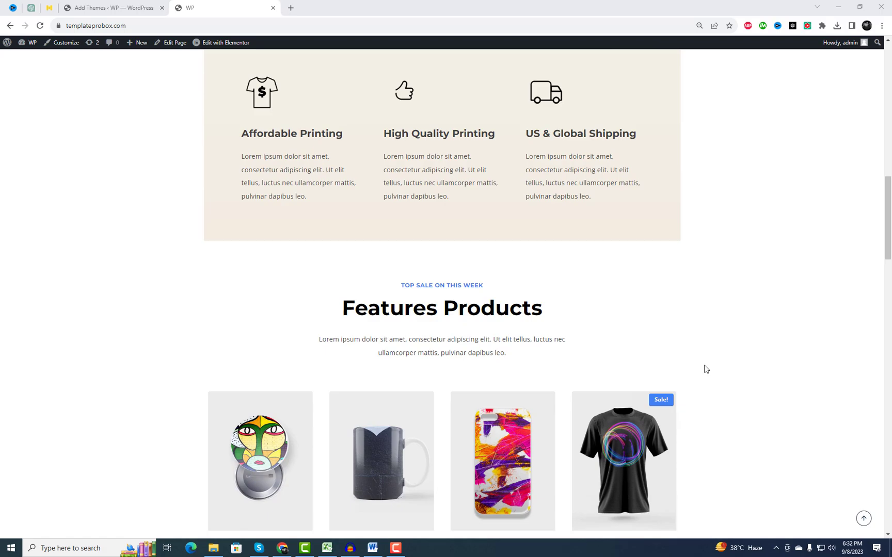
pyautogui.scroll(-2, 703, 368)
pyautogui.scroll(-4, 703, 371)
pyautogui.scroll(-5, 719, 411)
pyautogui.scroll(-4, 721, 423)
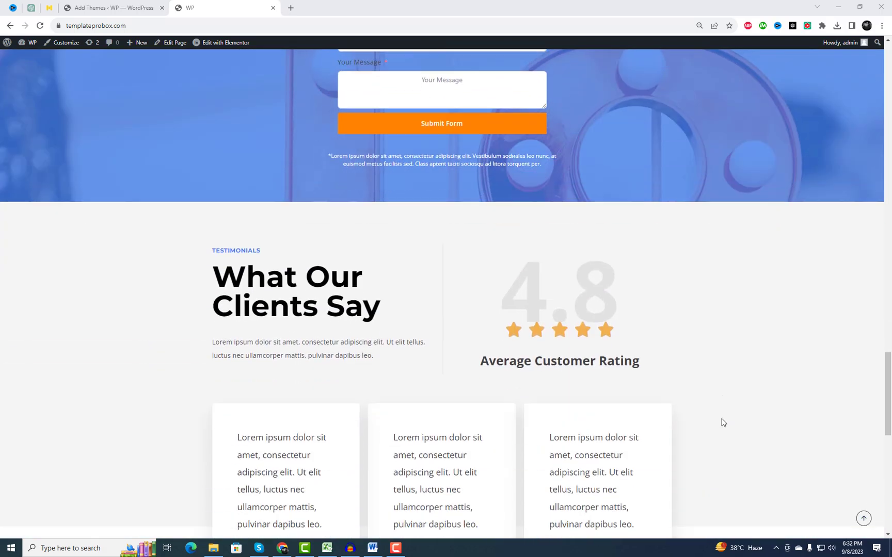
pyautogui.scroll(-4, 722, 423)
pyautogui.scroll(-4, 721, 422)
pyautogui.scroll(-1, 722, 423)
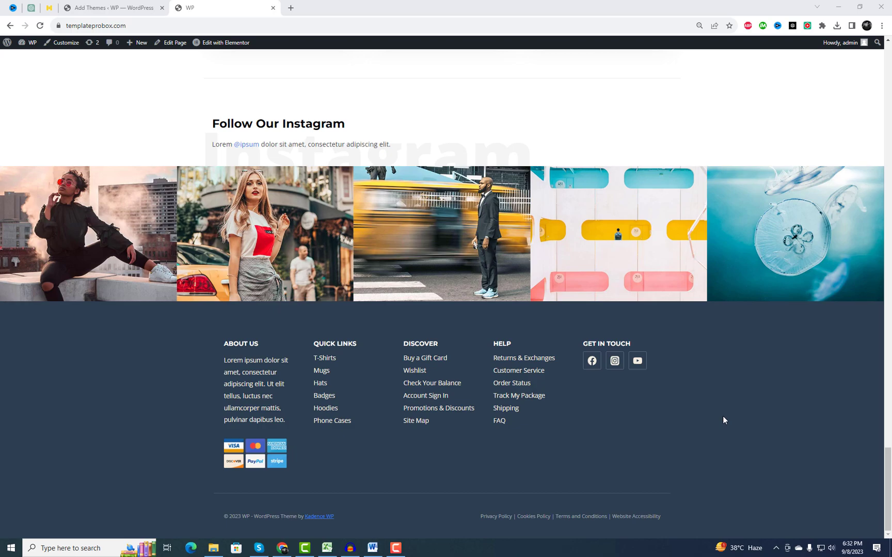
# Step: Browse the imported site's About and Contact pages from the nav menu
pyautogui.press('Home')
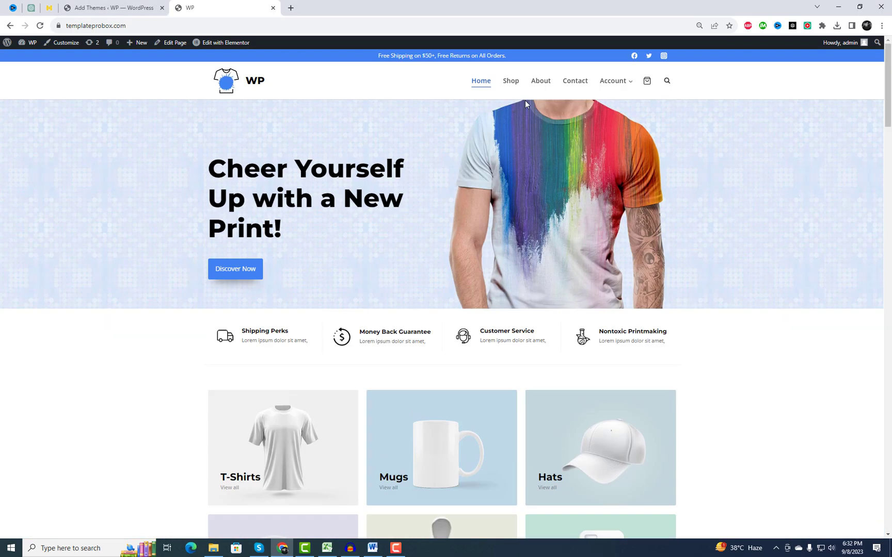
pyautogui.click(511, 82)
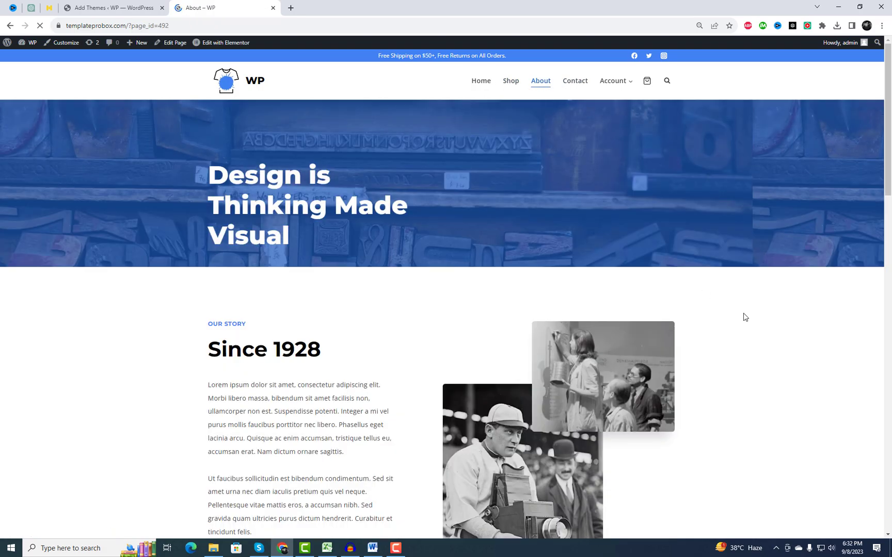
pyautogui.scroll(-2, 743, 318)
pyautogui.scroll(-3, 742, 314)
pyautogui.scroll(-2, 755, 327)
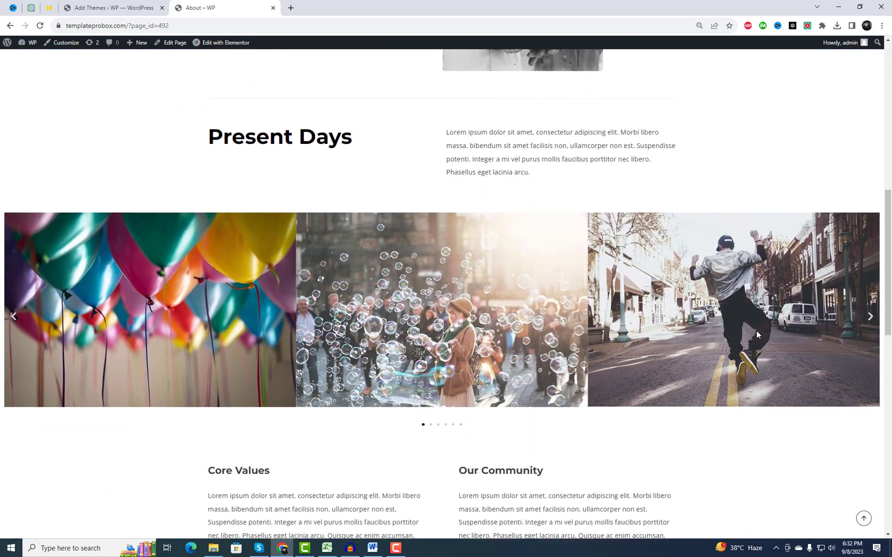
pyautogui.scroll(-3, 755, 330)
pyautogui.scroll(-3, 758, 336)
pyautogui.scroll(-2, 759, 346)
pyautogui.scroll(-2, 763, 374)
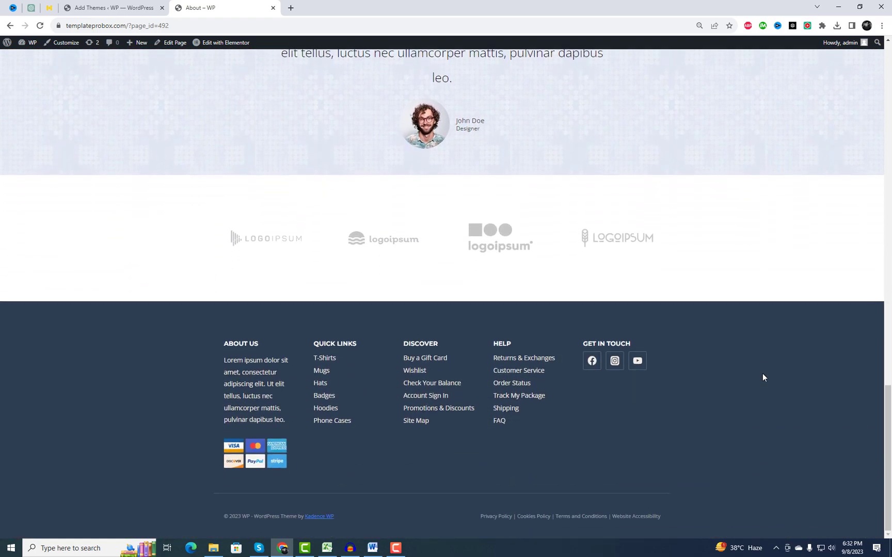
pyautogui.press('Home')
pyautogui.click(582, 88)
pyautogui.moveTo(615, 81)
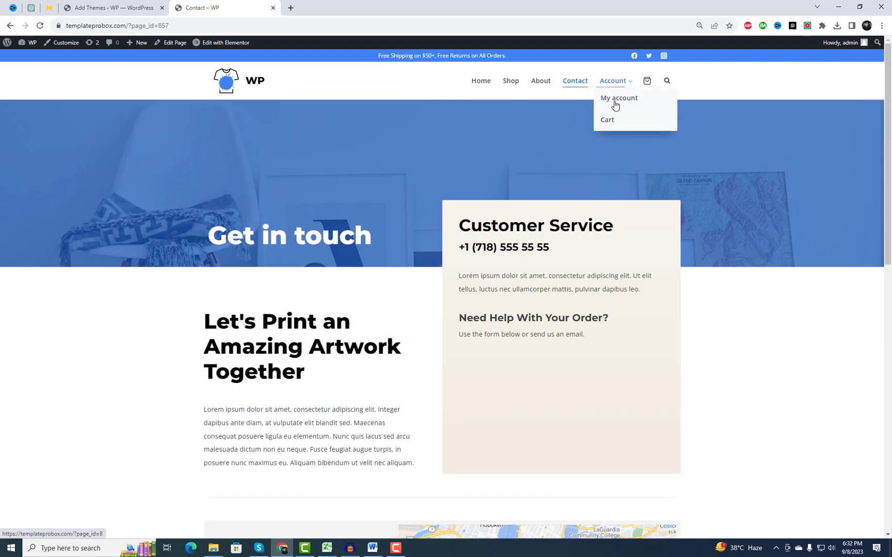
# Step: Check the Store Menu in the admin Menus settings
pyautogui.click(127, 5)
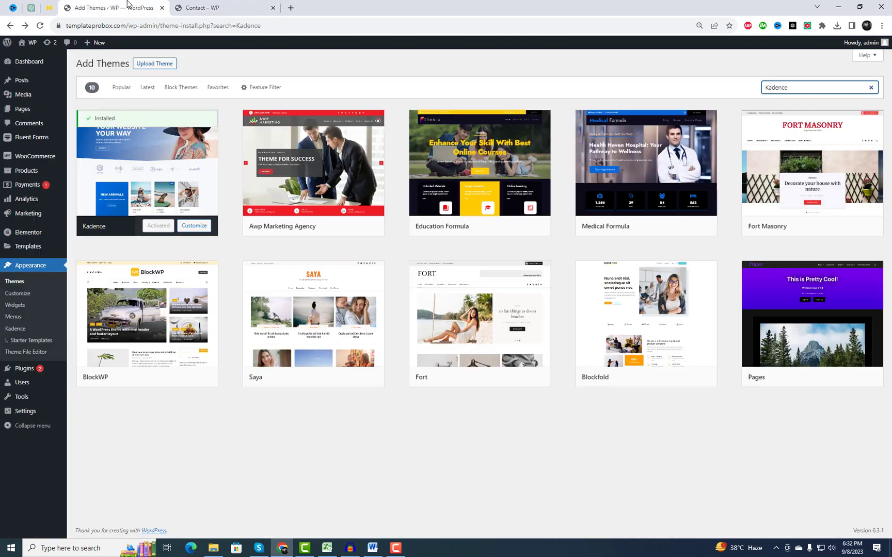
pyautogui.click(14, 318)
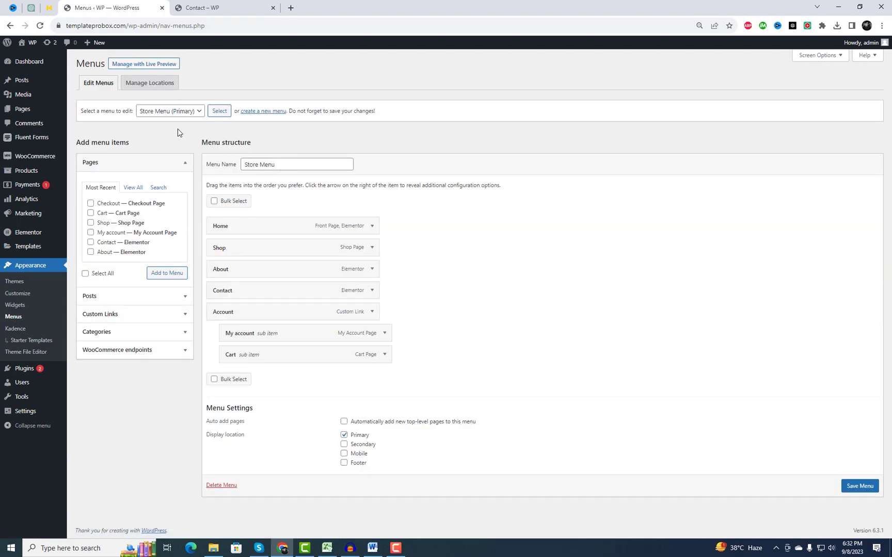
pyautogui.click(169, 117)
pyautogui.click(327, 186)
pyautogui.tripleClick(279, 164)
pyautogui.click(497, 292)
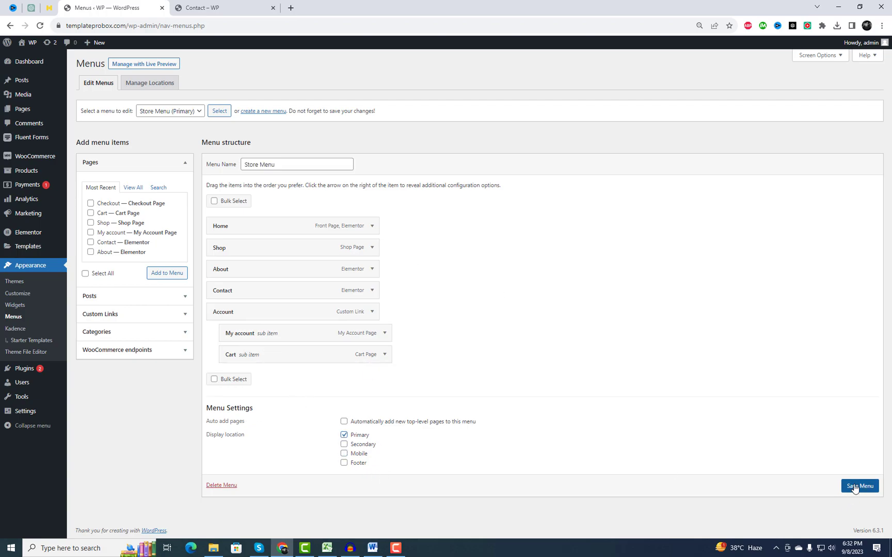
# Step: Go to the storefront Home page and launch the Customizer in a new tab
pyautogui.click(209, 8)
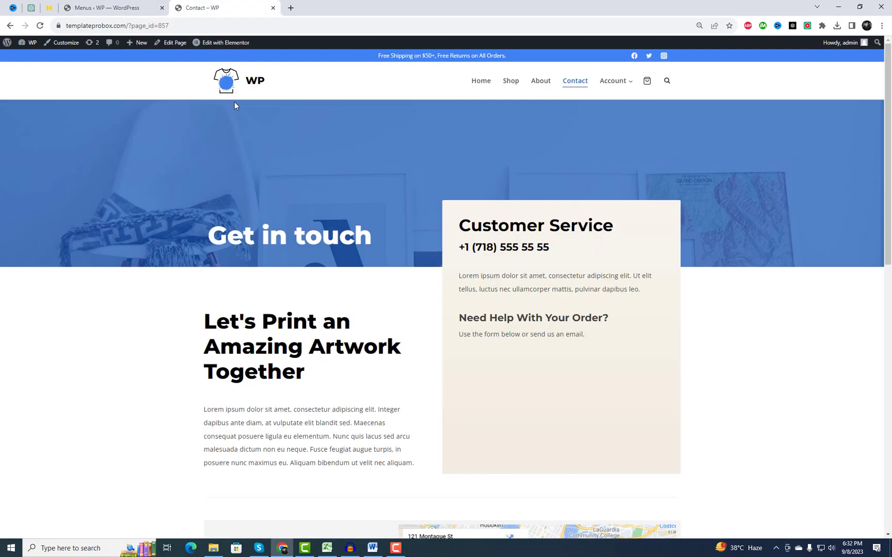
pyautogui.click(242, 83)
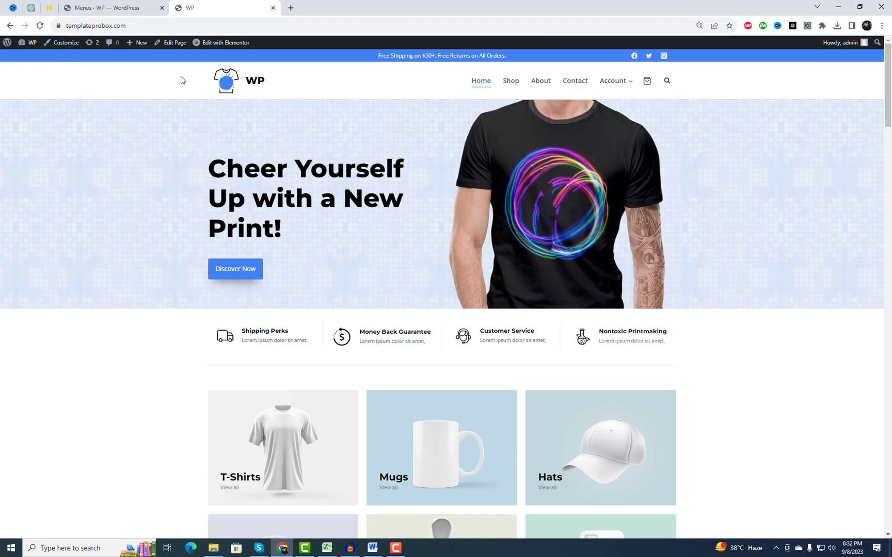
pyautogui.rightClick(57, 44)
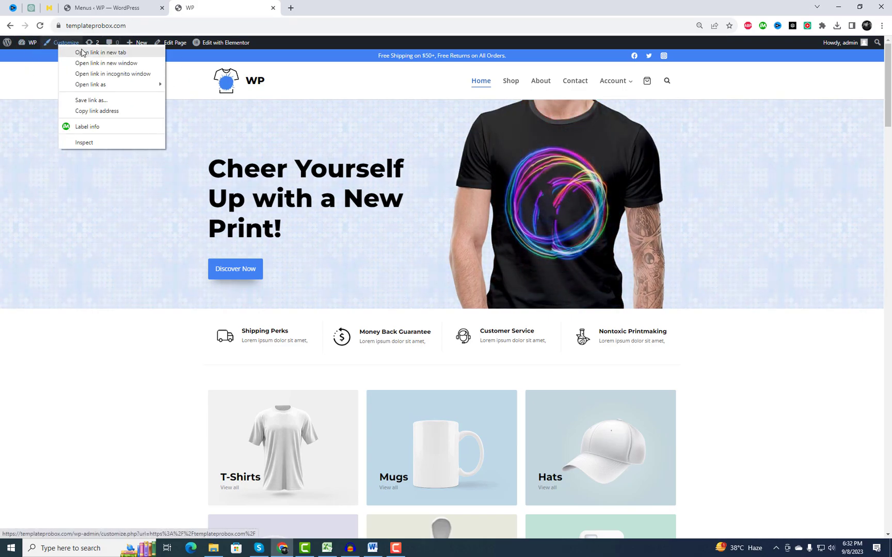
pyautogui.click(85, 50)
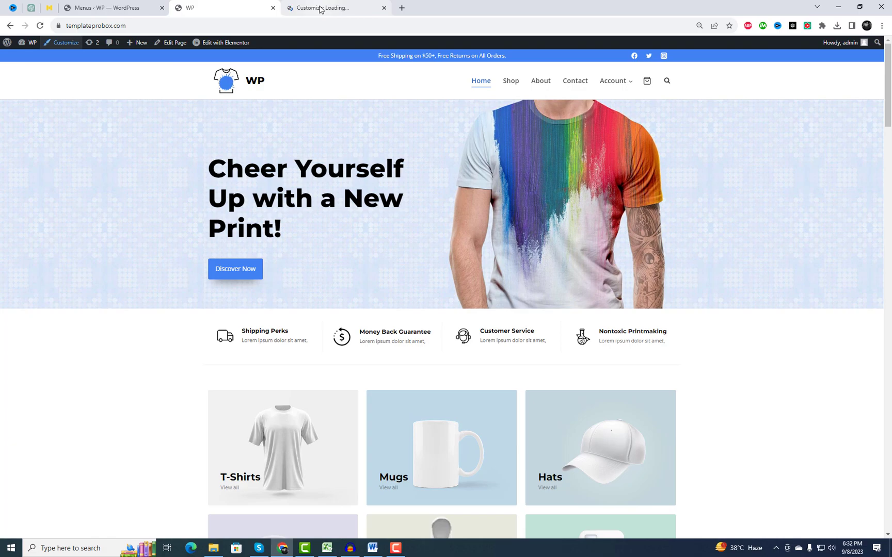
# Step: In the header builder, reposition primary navigation and move the HTML block to the top row's left
pyautogui.click(320, 10)
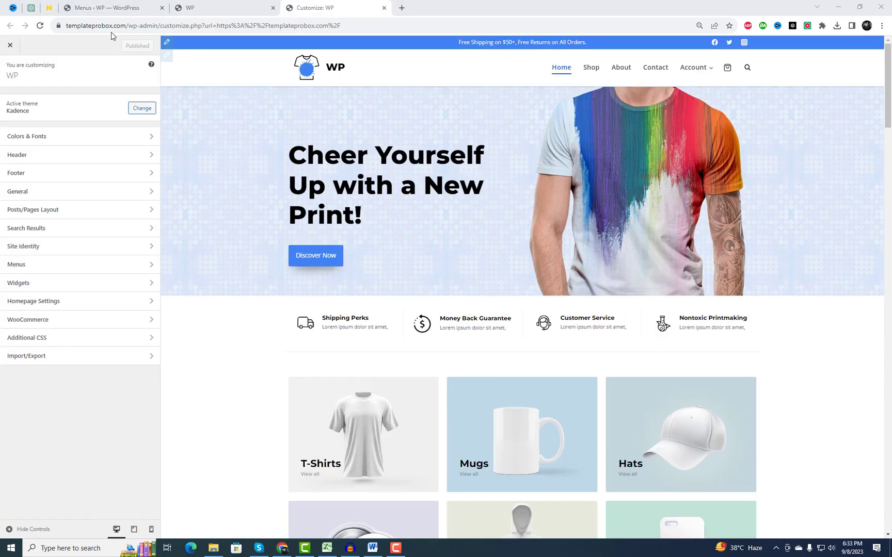
pyautogui.click(45, 163)
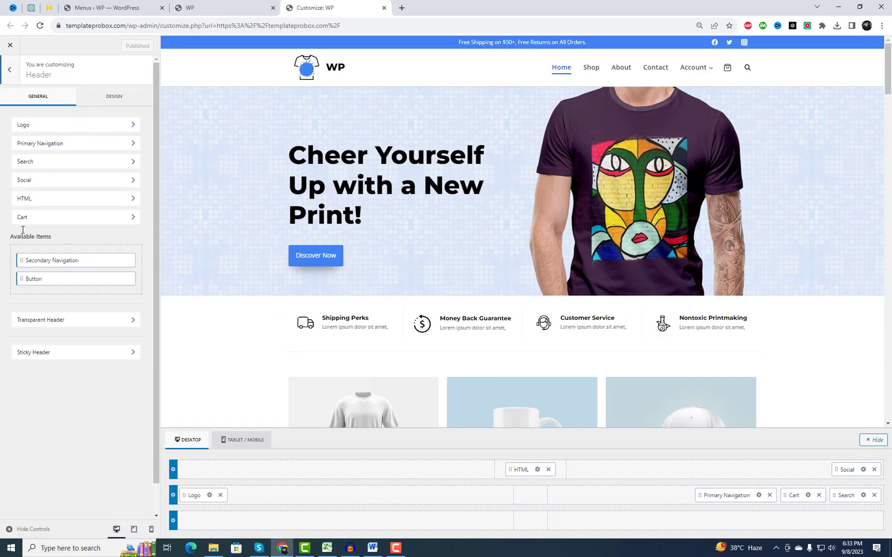
pyautogui.scroll(-2, 110, 149)
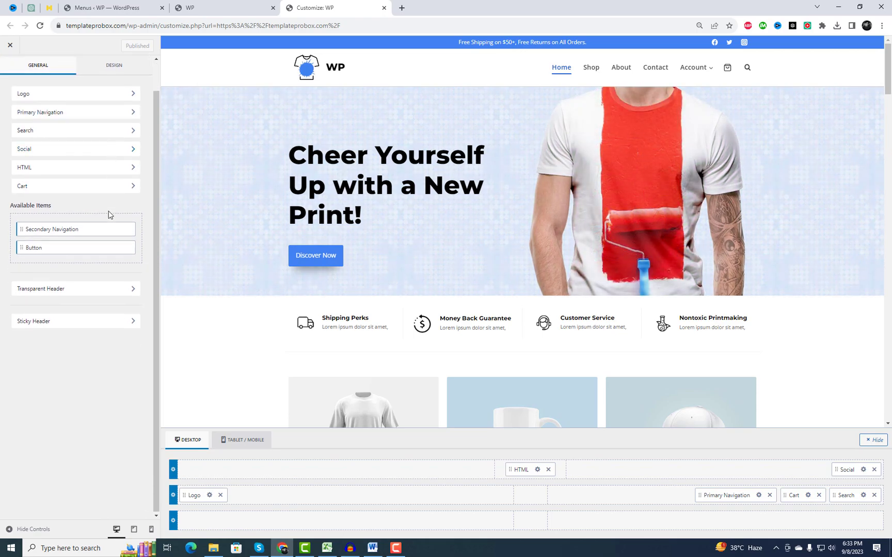
pyautogui.scroll(2, 108, 214)
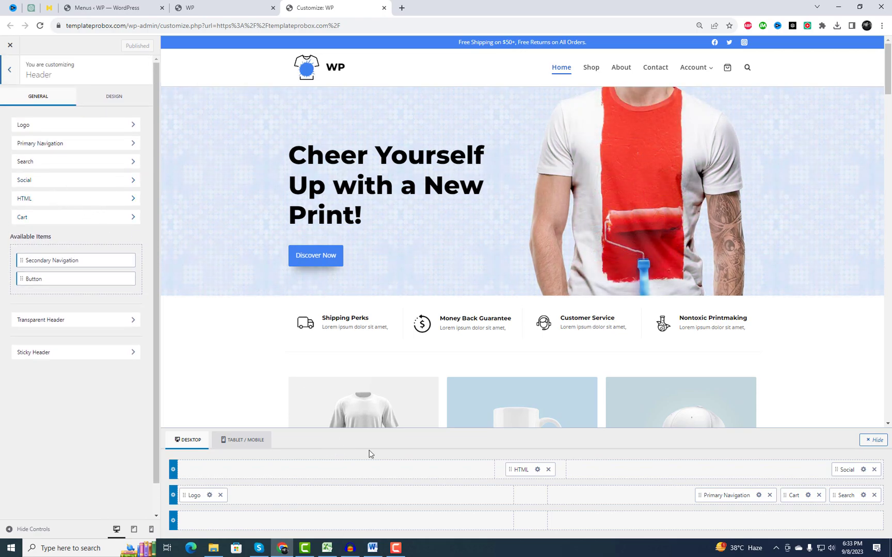
pyautogui.moveTo(723, 495); pyautogui.dragTo(533, 500)
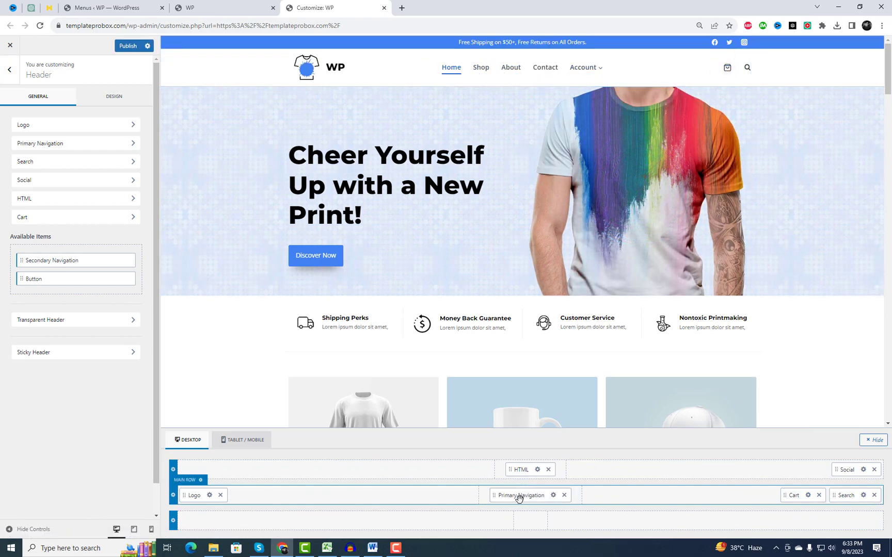
pyautogui.moveTo(519, 498); pyautogui.dragTo(696, 503)
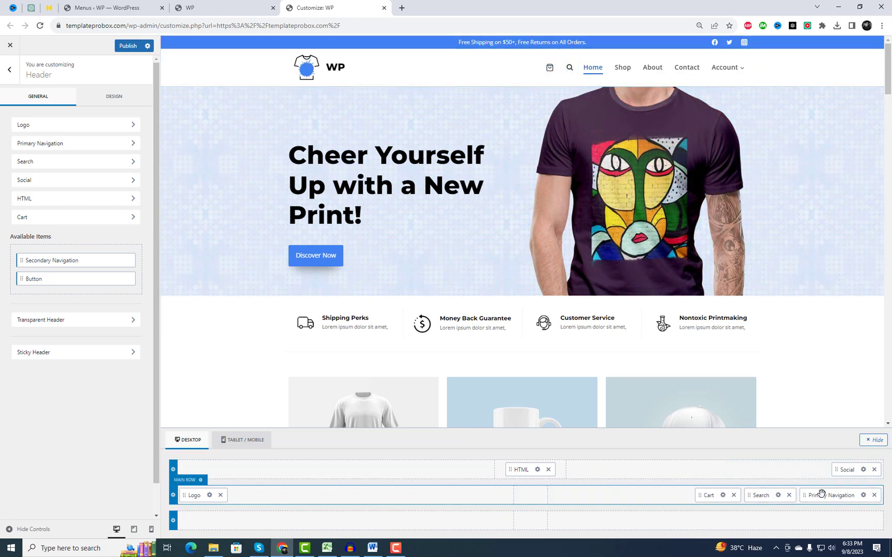
pyautogui.moveTo(822, 494); pyautogui.dragTo(626, 494)
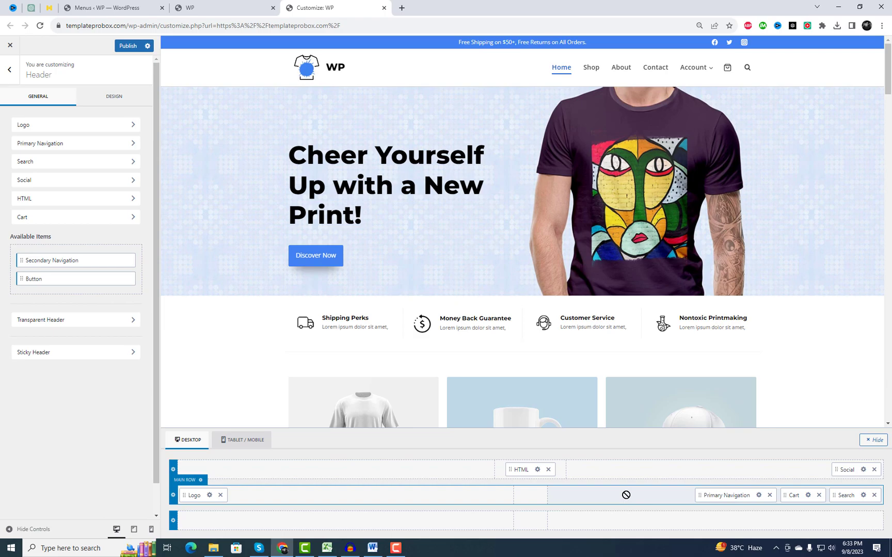
pyautogui.moveTo(538, 470); pyautogui.dragTo(319, 459)
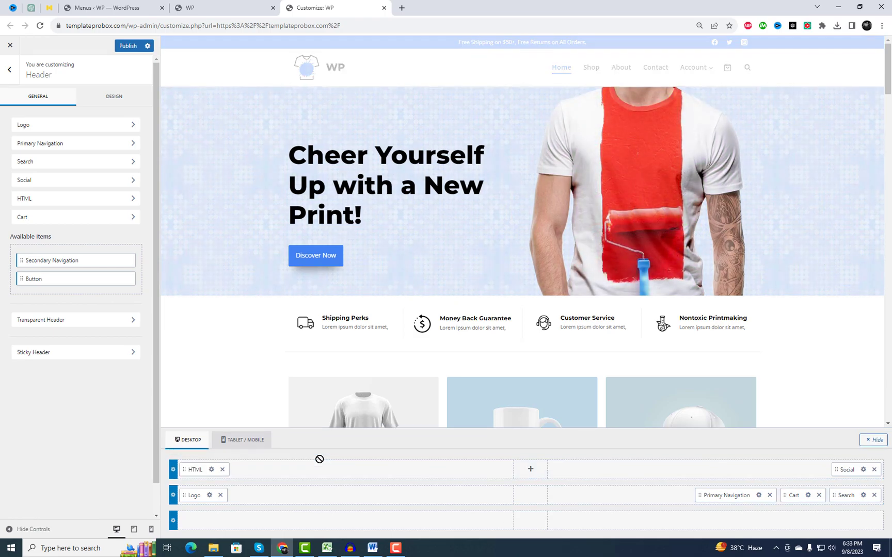
# Step: On the tablet/mobile header, place the menu trigger at the far right and return to the main menu
pyautogui.click(251, 446)
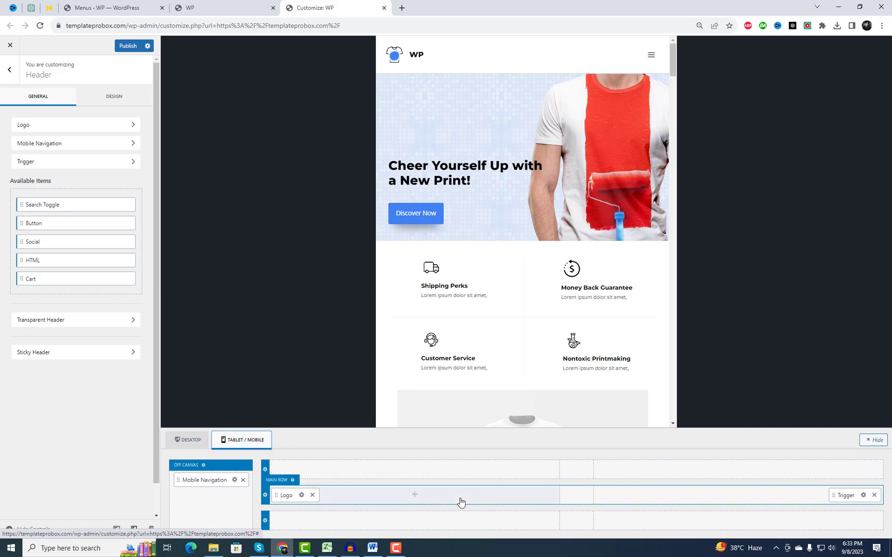
pyautogui.moveTo(846, 495); pyautogui.dragTo(586, 502)
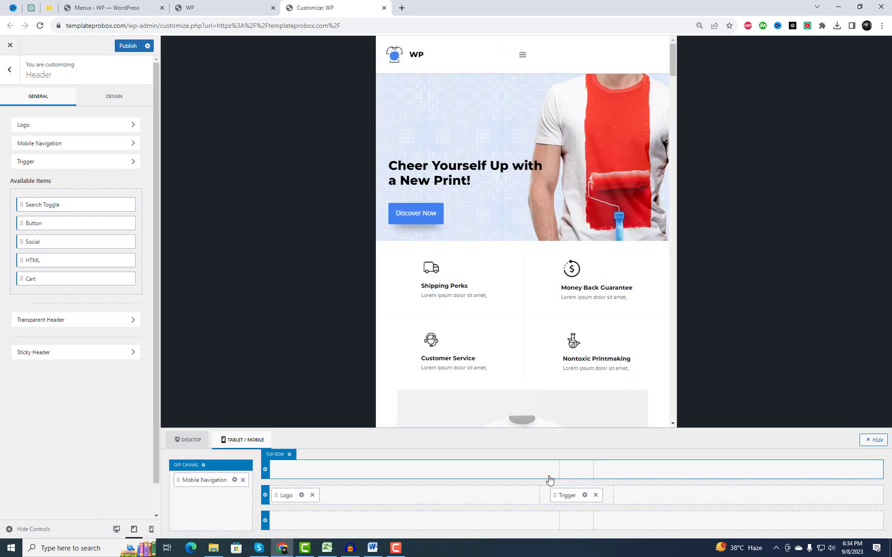
pyautogui.moveTo(564, 495); pyautogui.dragTo(656, 493)
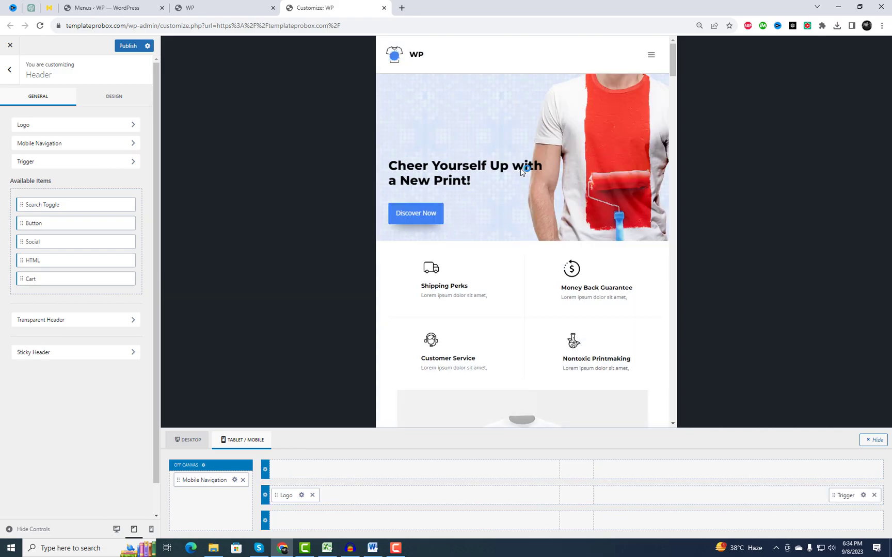
pyautogui.click(192, 441)
pyautogui.click(15, 77)
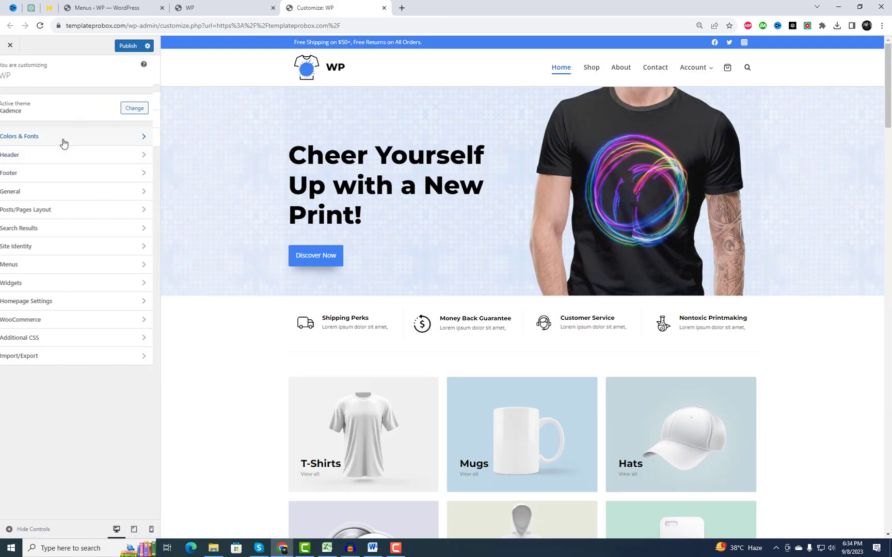
pyautogui.click(61, 139)
pyautogui.click(57, 110)
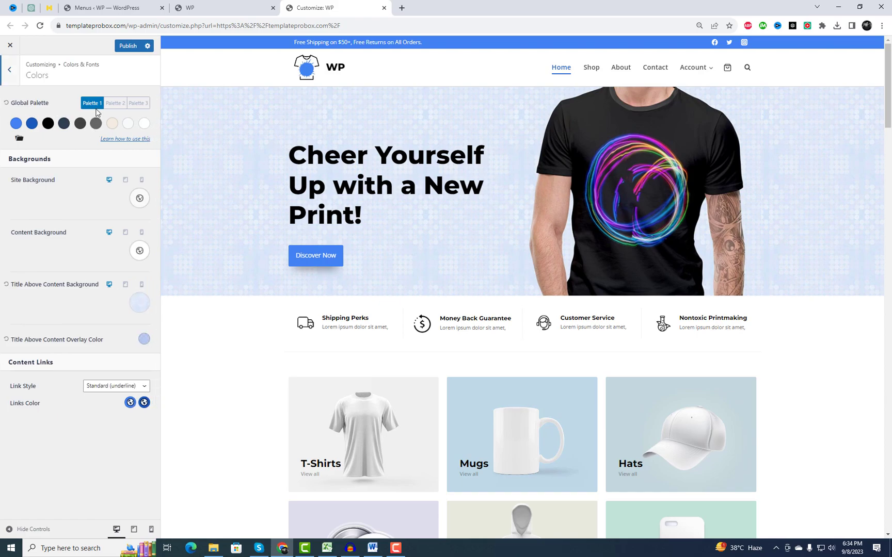
pyautogui.click(116, 104)
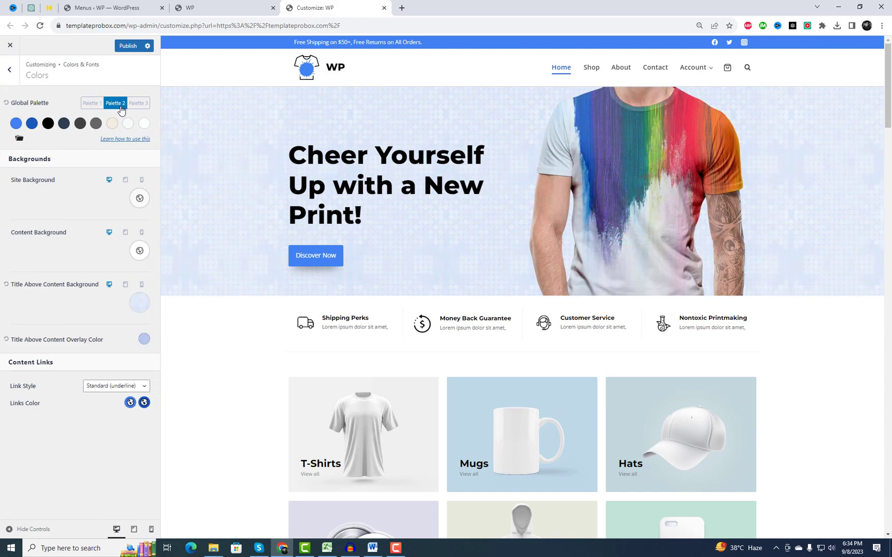
pyautogui.click(139, 103)
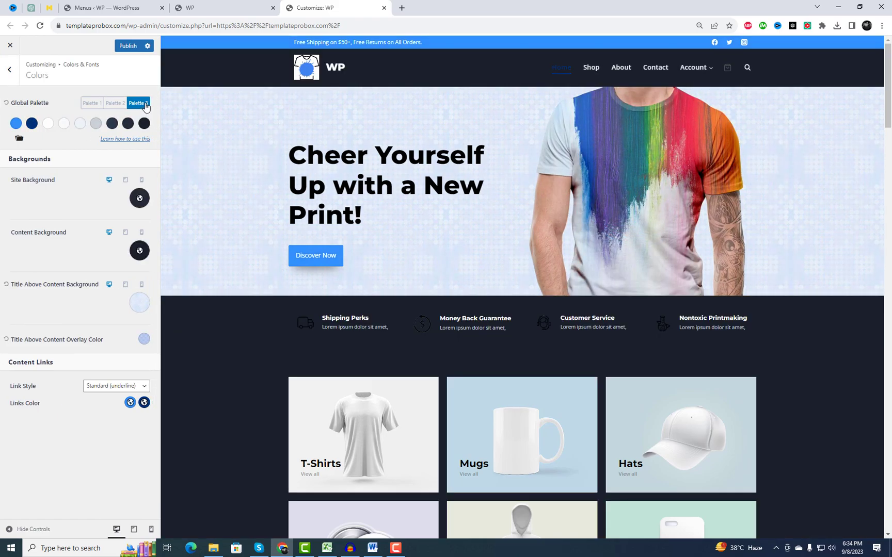
pyautogui.click(116, 103)
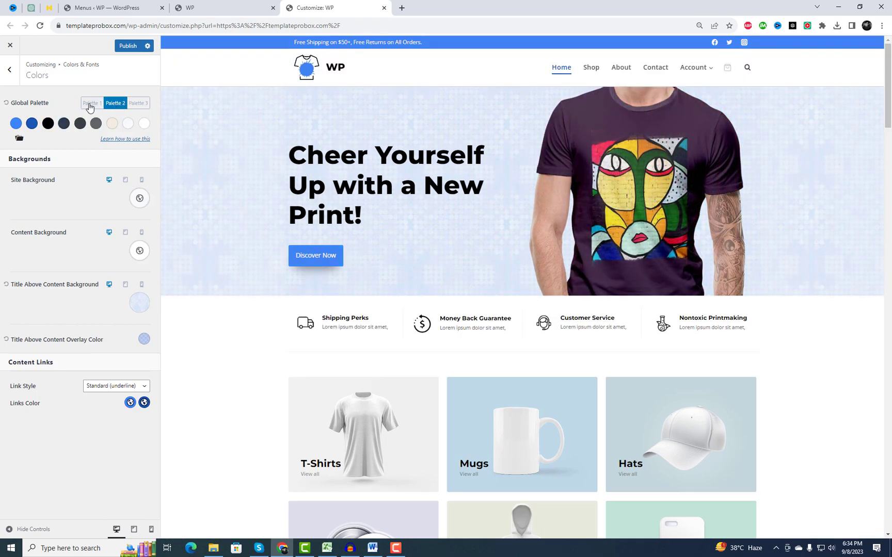
pyautogui.click(9, 69)
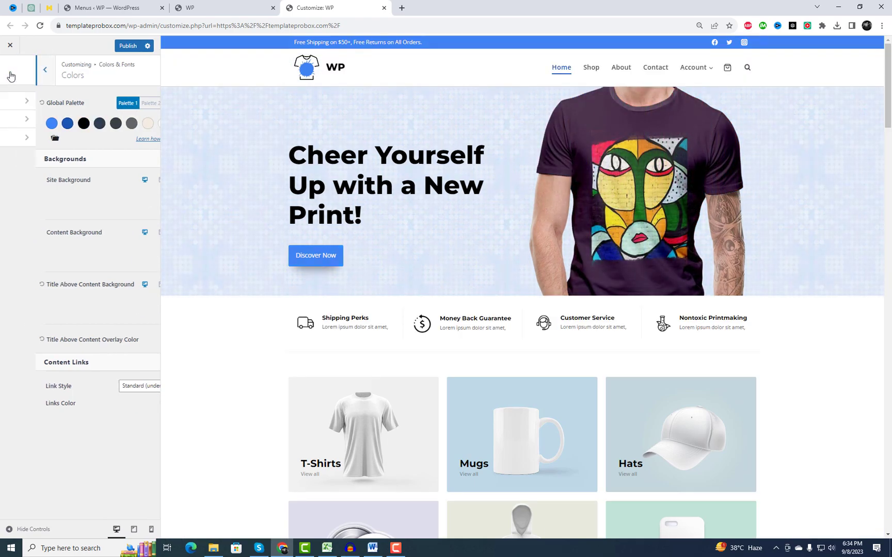
pyautogui.click(10, 71)
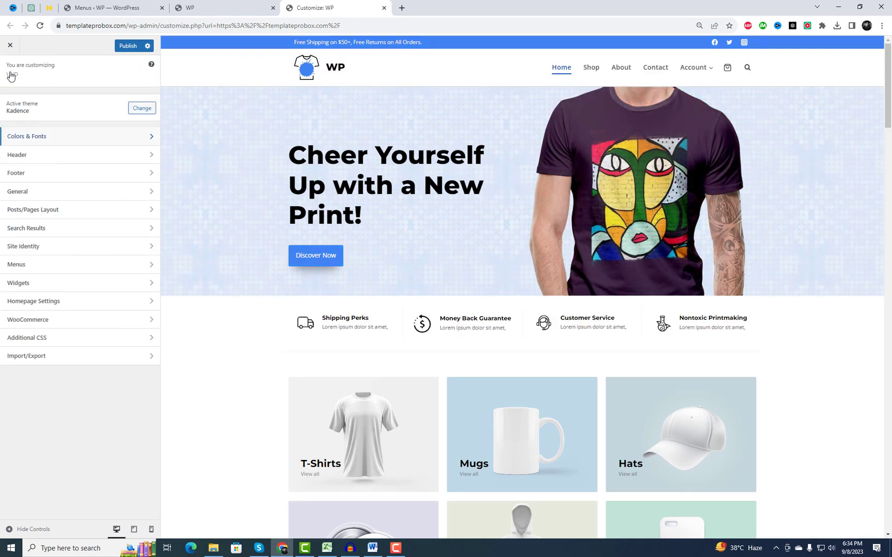
# Step: Adjust the Content Max Width value in General layout settings
pyautogui.click(50, 199)
pyautogui.click(42, 104)
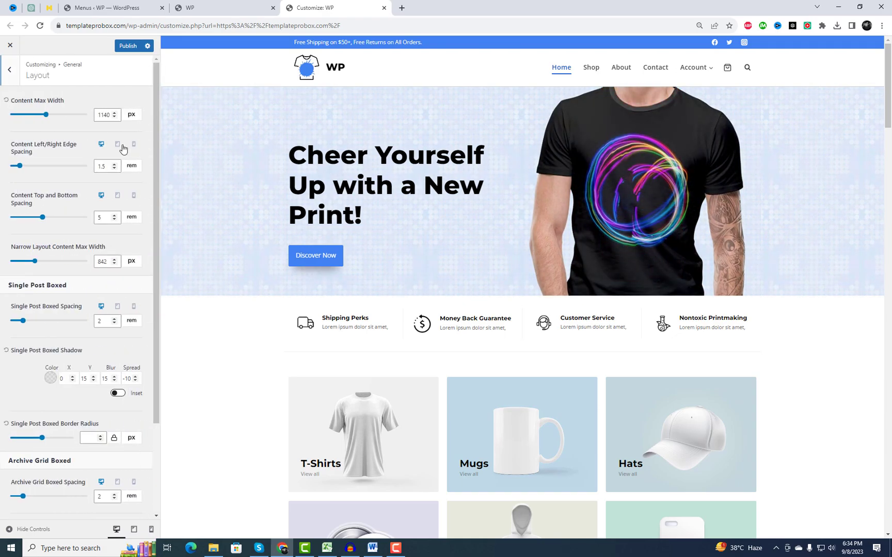
pyautogui.doubleClick(107, 116)
pyautogui.write('1260')
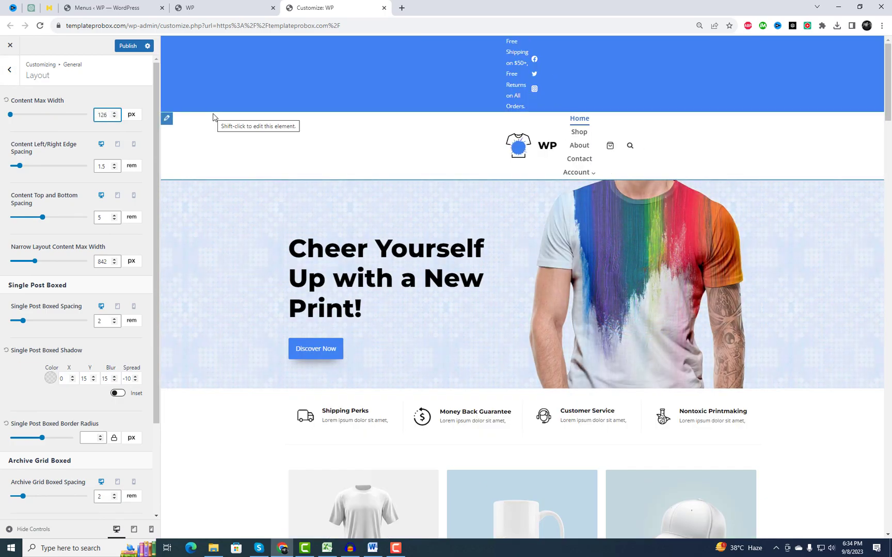
pyautogui.scroll(-1, 526, 321)
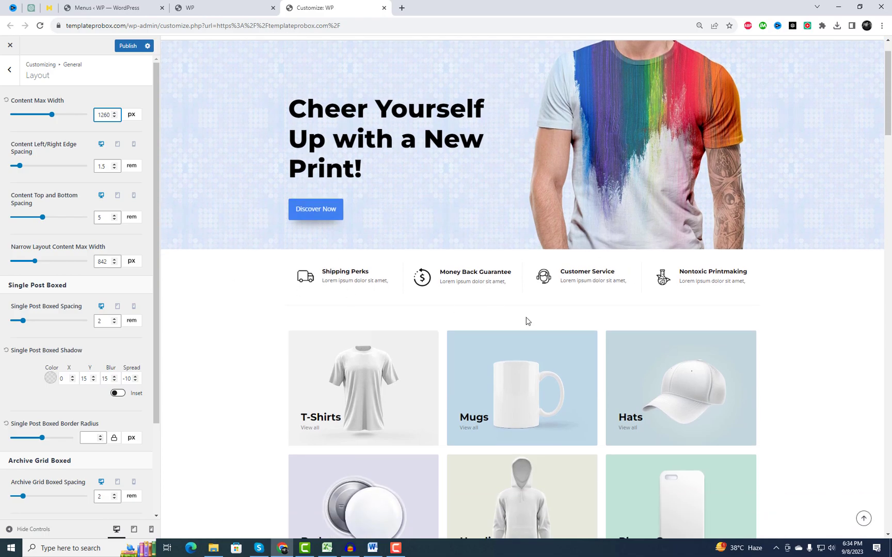
pyautogui.scroll(-1, 98, 235)
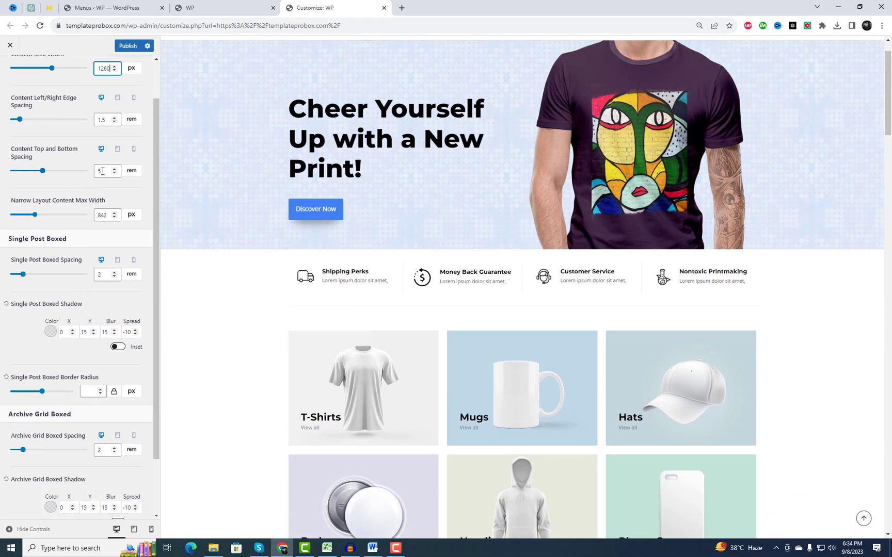
pyautogui.scroll(-1, 119, 339)
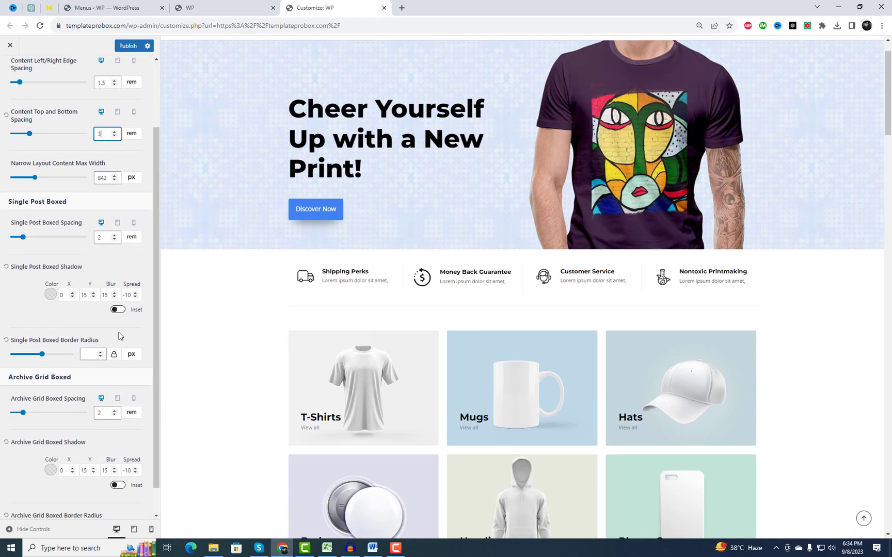
pyautogui.scroll(-1, 119, 343)
pyautogui.scroll(3, 111, 332)
pyautogui.click(10, 71)
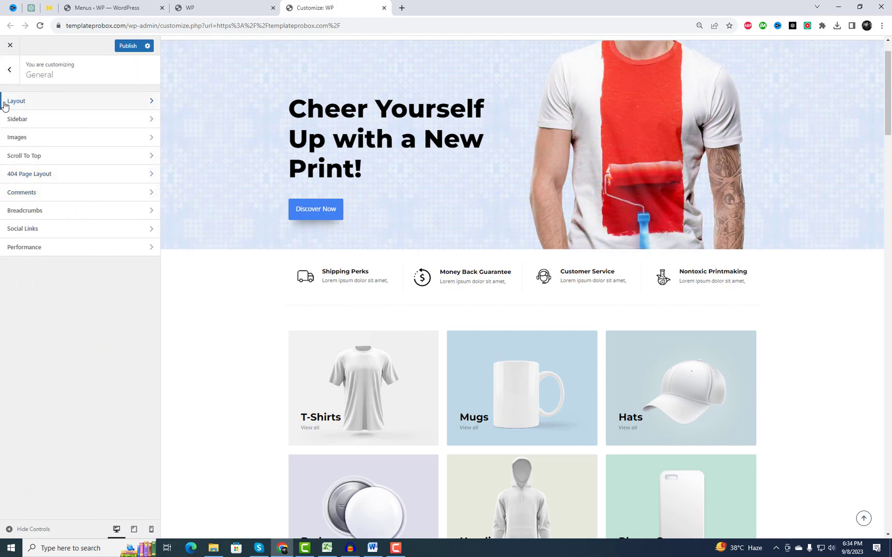
# Step: Set the Scroll To Top icon to the bold chevron and test it in the preview
pyautogui.click(56, 156)
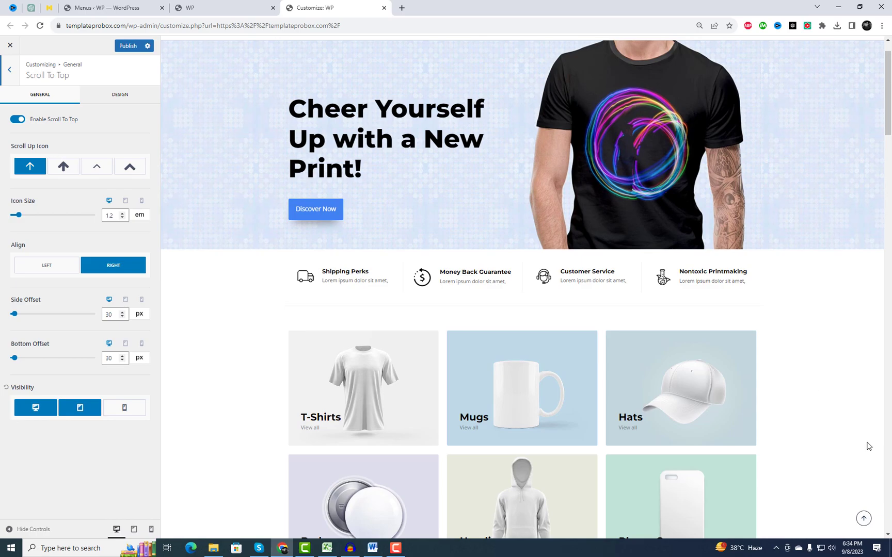
pyautogui.scroll(-3, 868, 445)
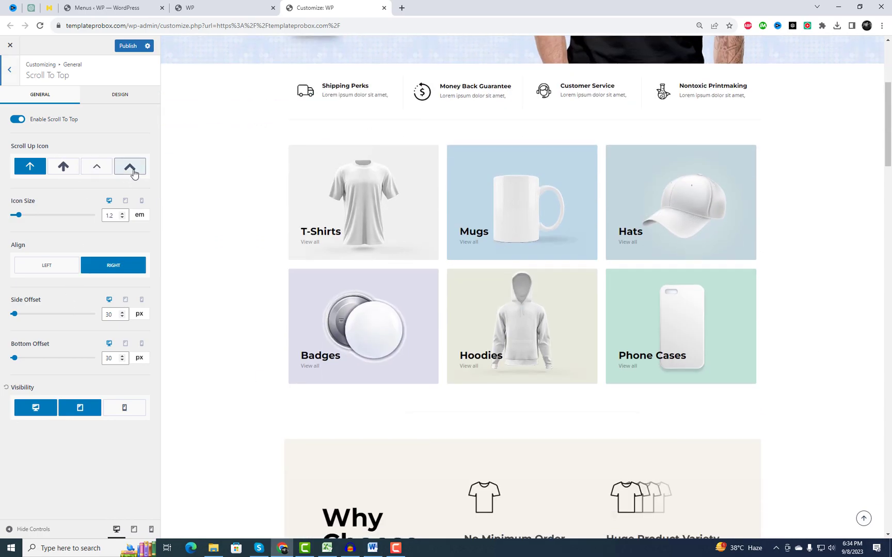
pyautogui.click(864, 520)
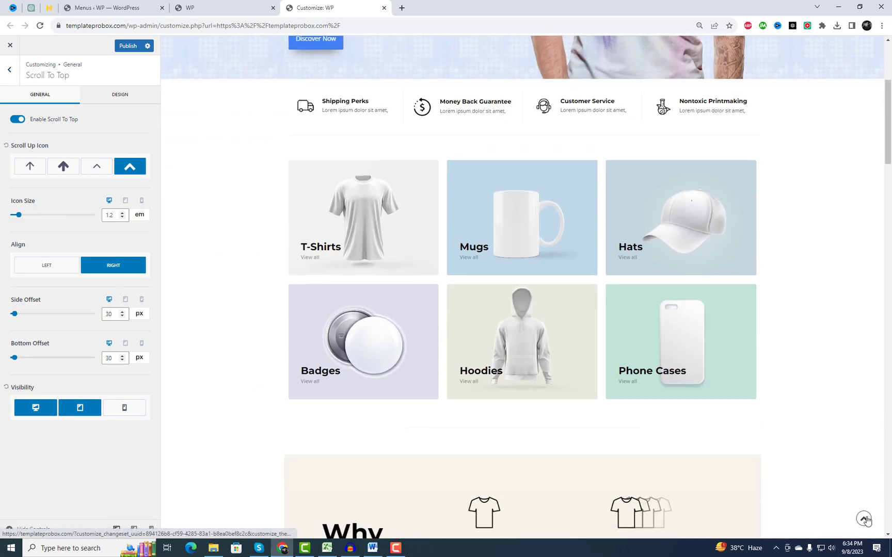
# Step: Try container width options for the WooCommerce Product Catalog title banner
pyautogui.click(9, 70)
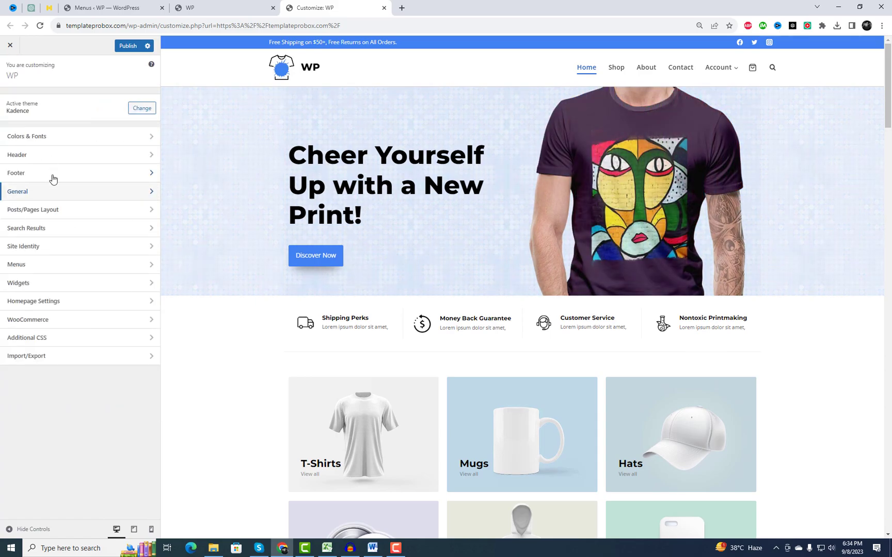
pyautogui.click(59, 328)
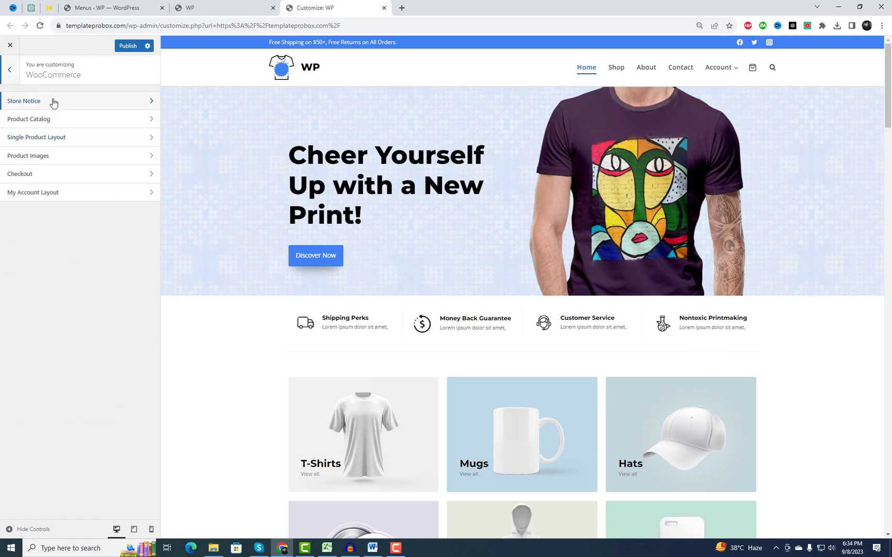
pyautogui.click(55, 121)
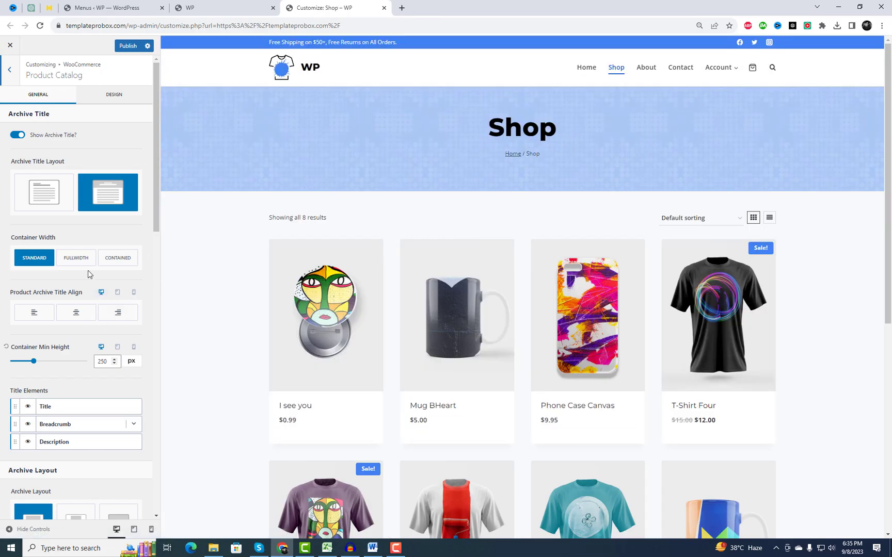
pyautogui.click(77, 265)
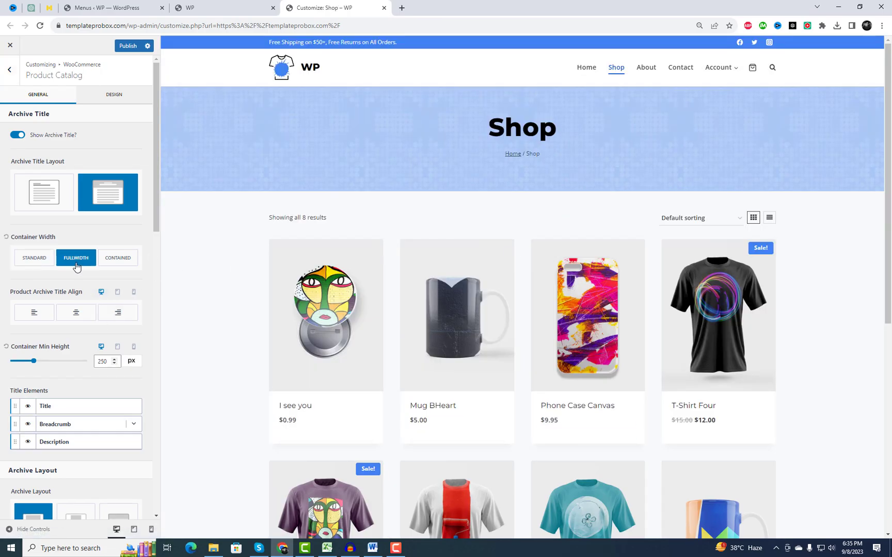
pyautogui.click(113, 265)
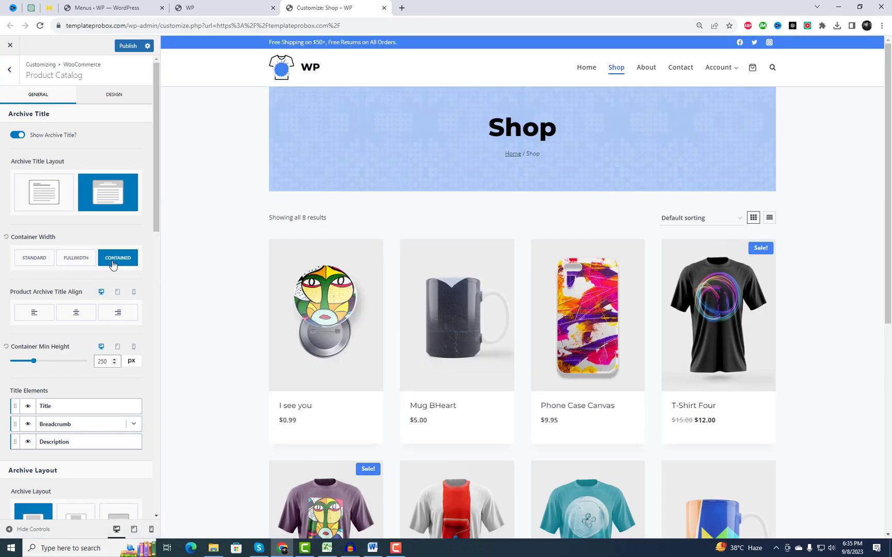
# Step: Keep the Shop title aligned left and settle on a full-width title banner
pyautogui.click(35, 318)
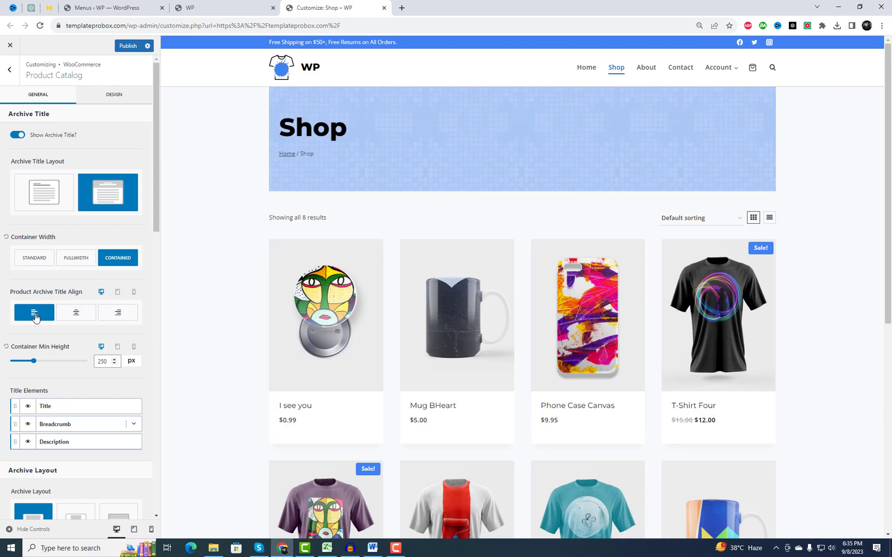
pyautogui.click(71, 317)
pyautogui.click(105, 318)
pyautogui.click(35, 315)
pyautogui.click(82, 265)
pyautogui.scroll(-2, 50, 423)
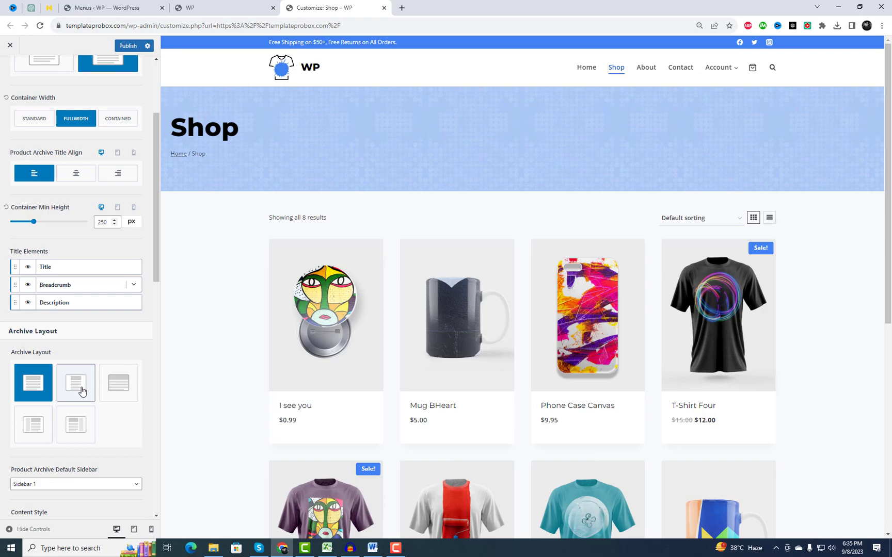
# Step: Try the archive layouts, keeping the first layout with boxed product cards
pyautogui.click(82, 392)
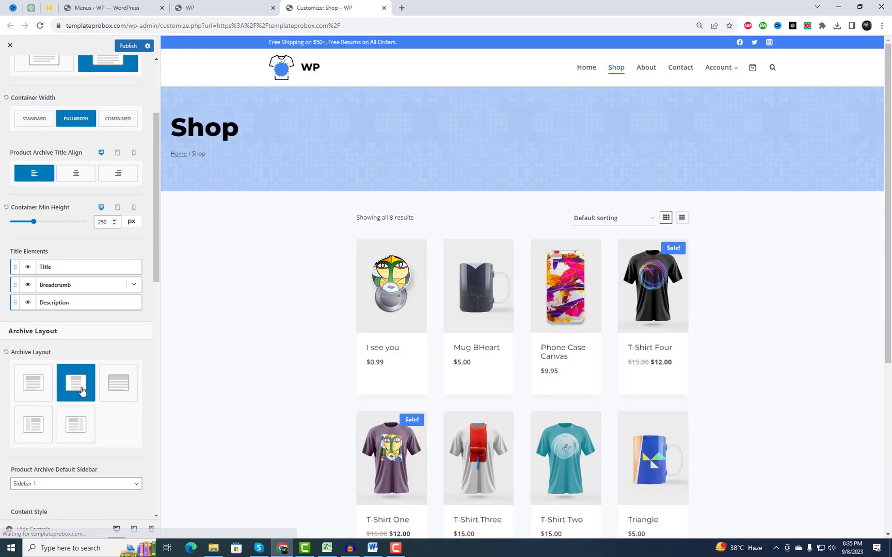
pyautogui.click(117, 391)
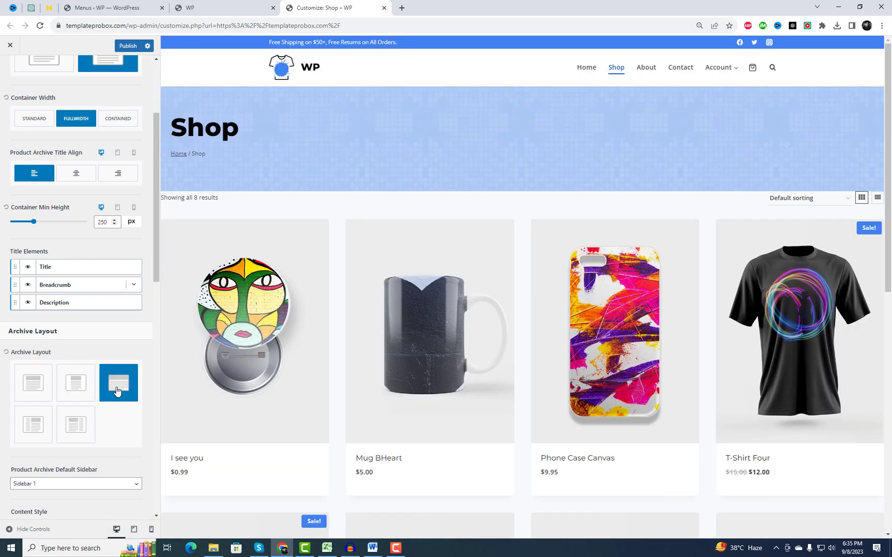
pyautogui.scroll(-5, 117, 391)
pyautogui.click(106, 374)
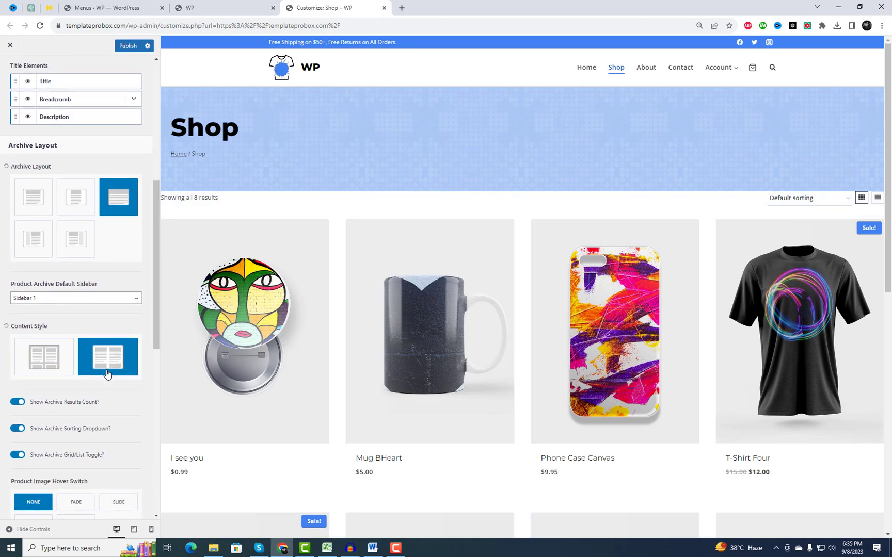
pyautogui.click(70, 205)
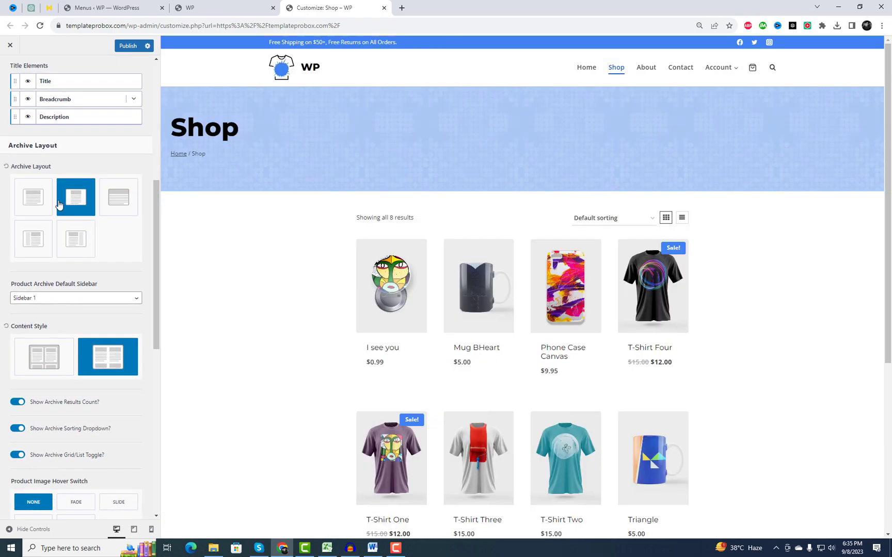
pyautogui.click(32, 202)
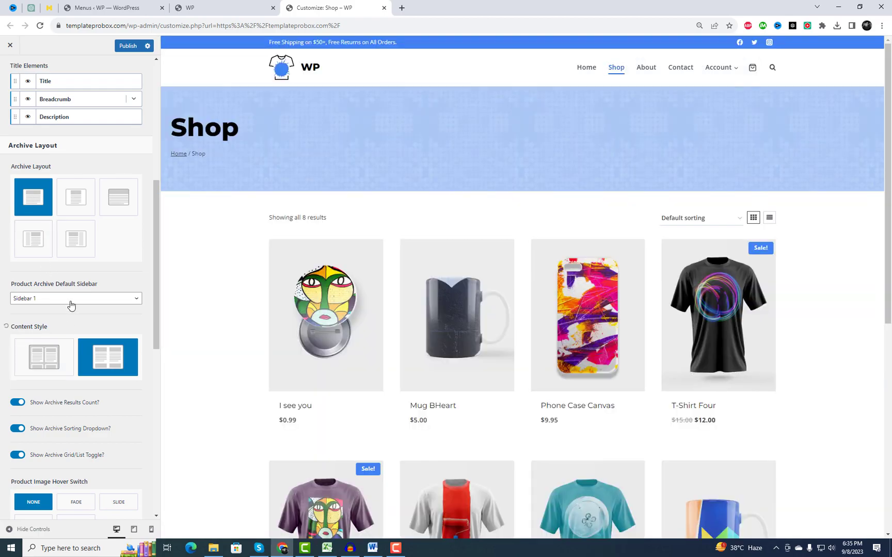
# Step: Set the default shop sidebar to Sidebar 2 and product images to fade on hover
pyautogui.click(70, 305)
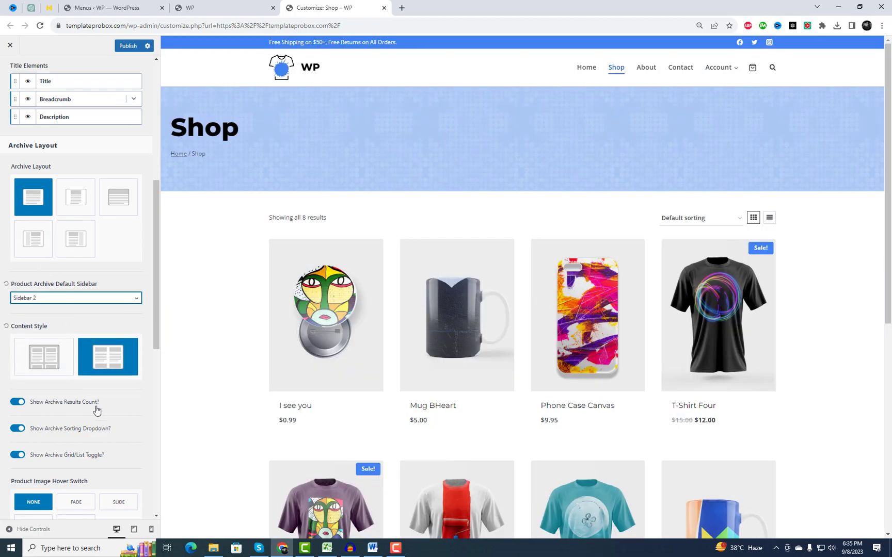
pyautogui.scroll(-2, 97, 411)
pyautogui.click(77, 365)
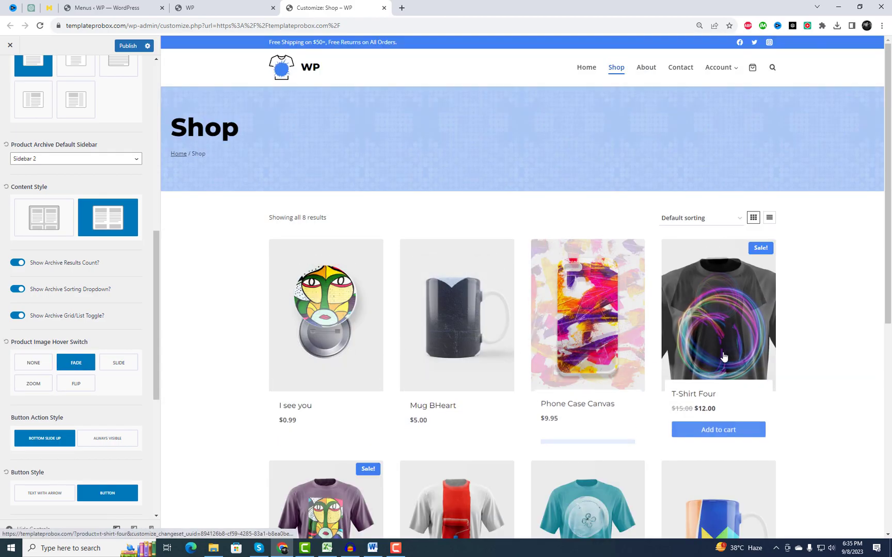
# Step: Make product images zoom on hover and keep add-to-cart buttons sliding up from the bottom
pyautogui.click(128, 365)
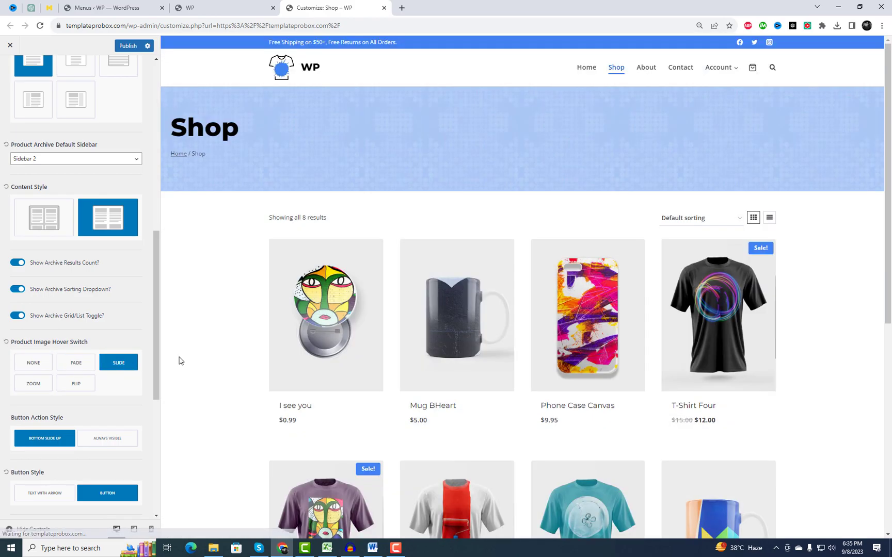
pyautogui.scroll(-3, 683, 390)
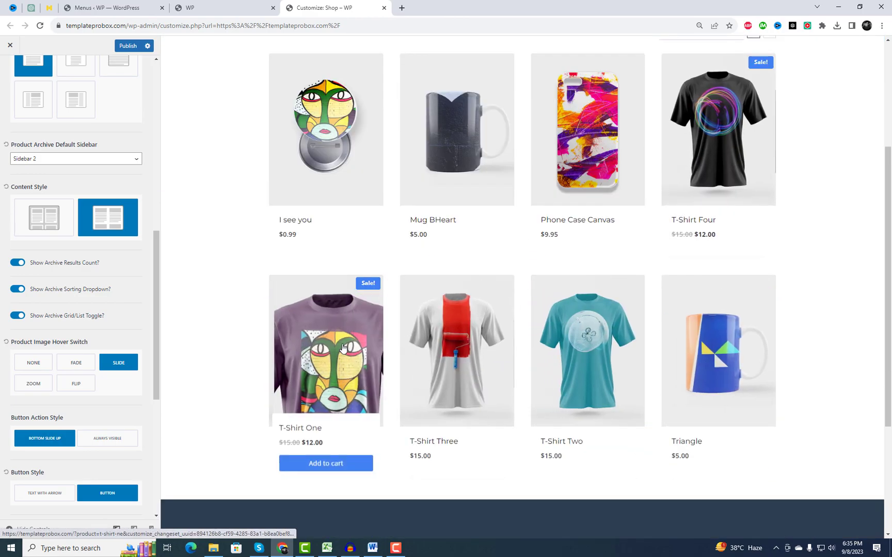
pyautogui.scroll(-1, 205, 307)
pyautogui.scroll(-3, 82, 393)
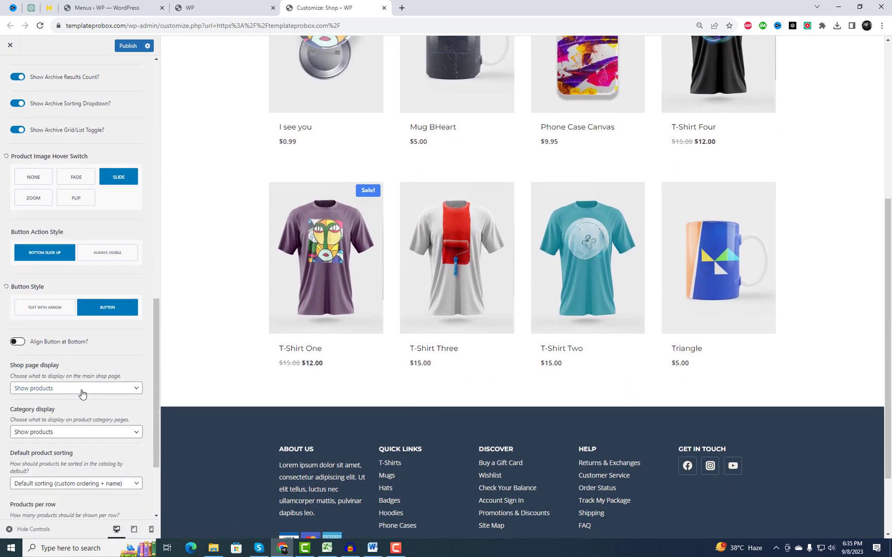
pyautogui.scroll(4, 49, 428)
pyautogui.click(32, 430)
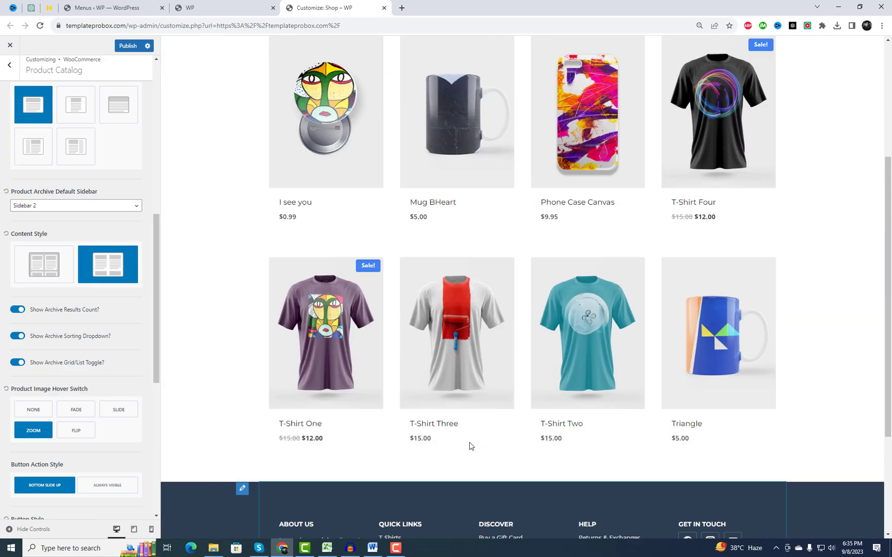
pyautogui.scroll(3, 378, 293)
pyautogui.scroll(-3, 609, 304)
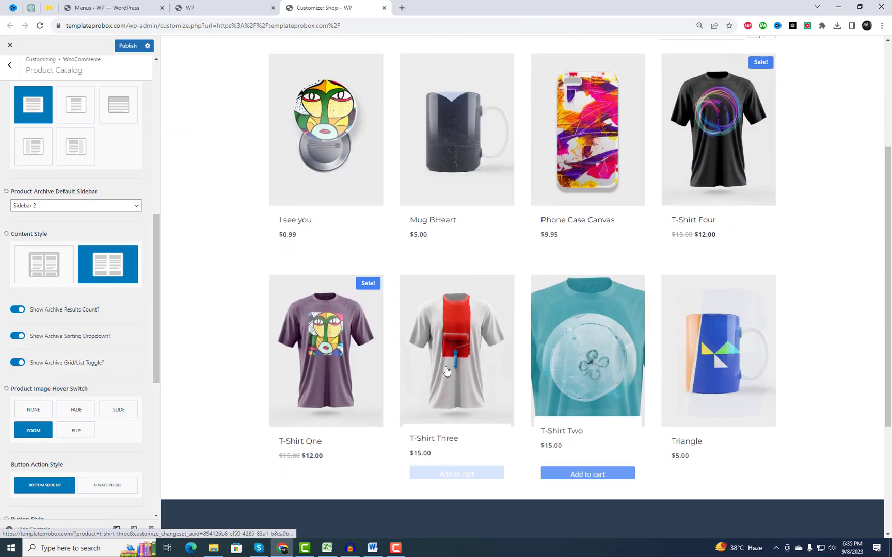
pyautogui.scroll(-1, 333, 368)
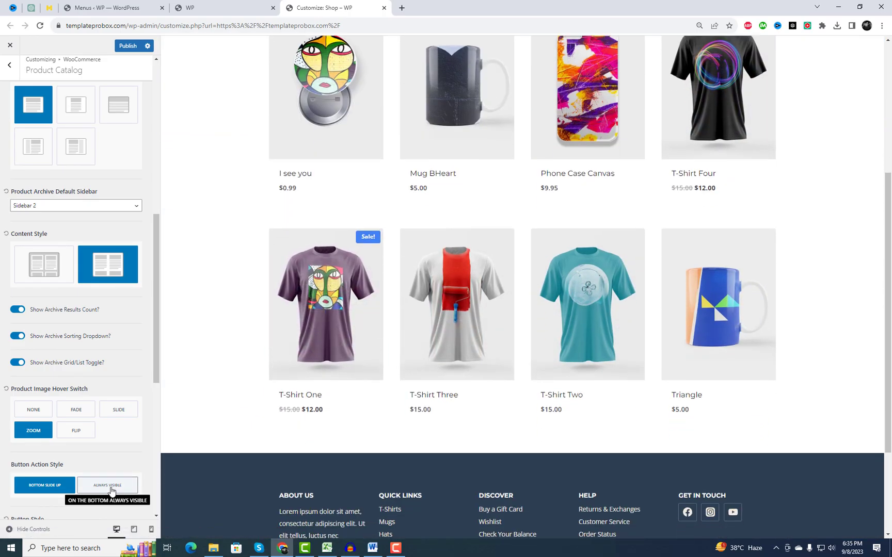
pyautogui.scroll(-2, 111, 453)
pyautogui.click(110, 357)
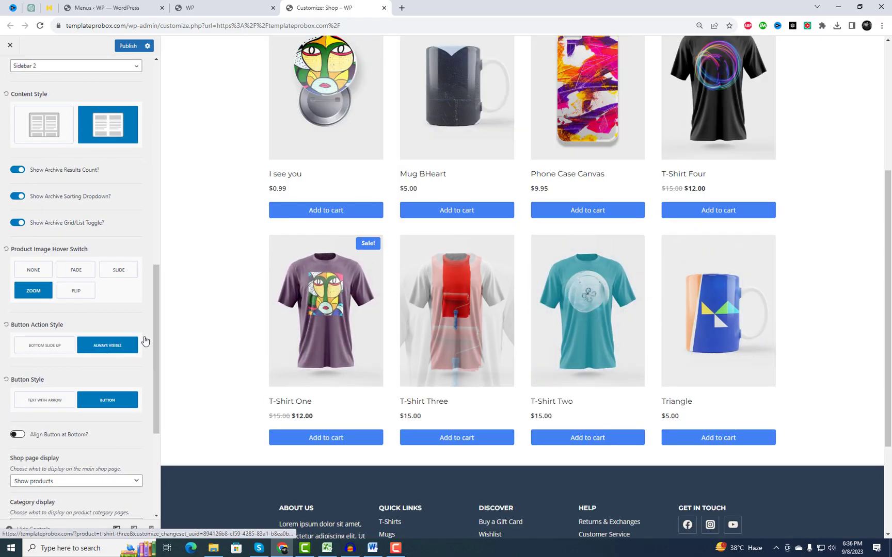
pyautogui.click(55, 353)
pyautogui.scroll(-2, 374, 211)
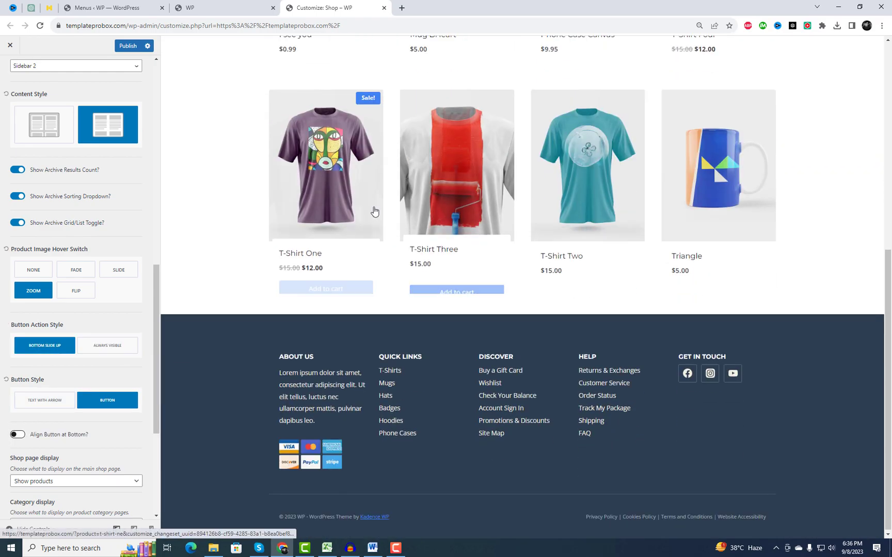
pyautogui.scroll(-3, 114, 418)
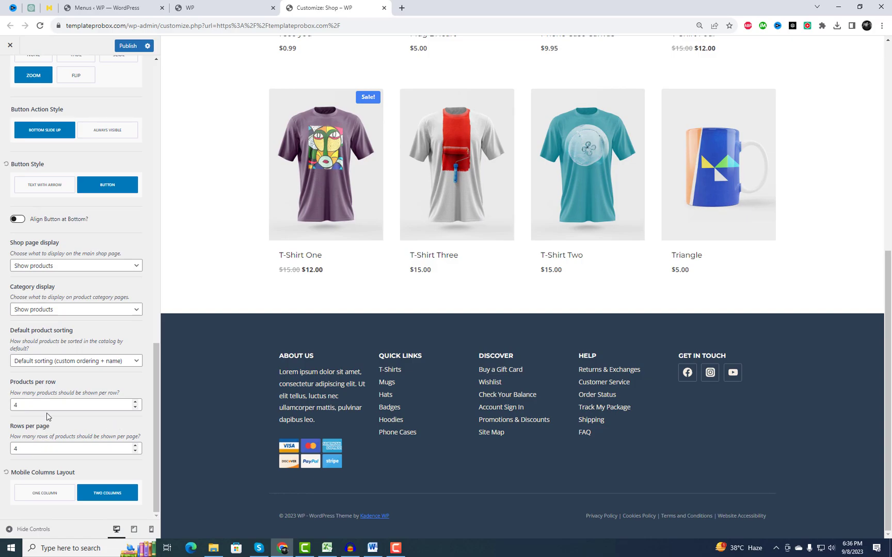
pyautogui.write('5')
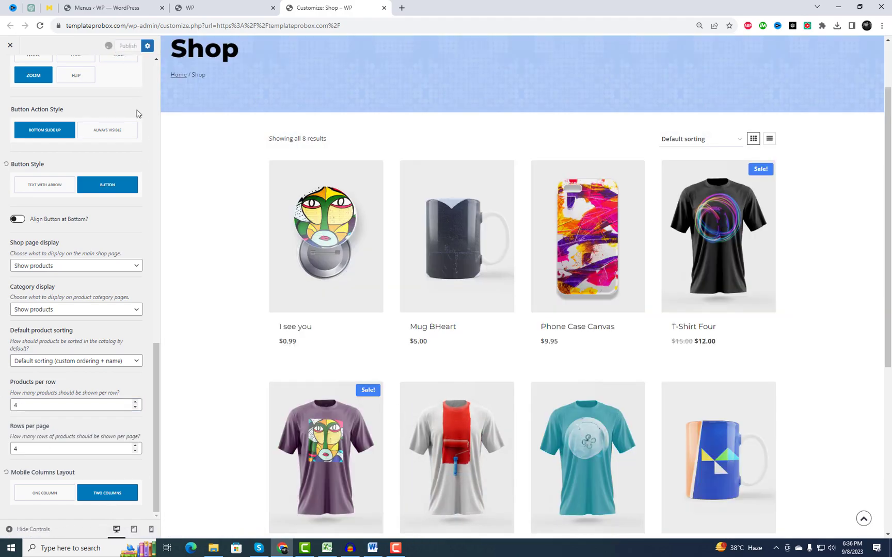
# Step: Open the T-Shirt Three product page in the live-site tab, then return to the Shop customizer
pyautogui.click(216, 6)
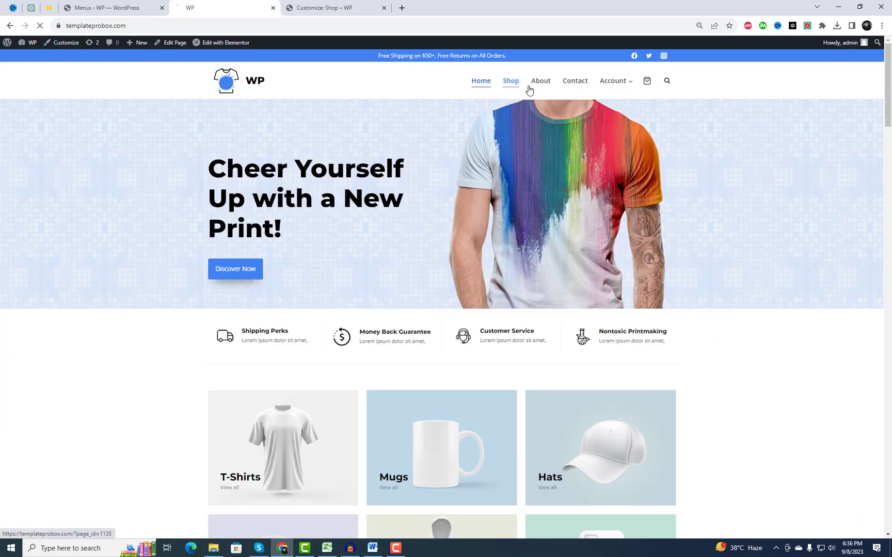
pyautogui.scroll(-2, 231, 291)
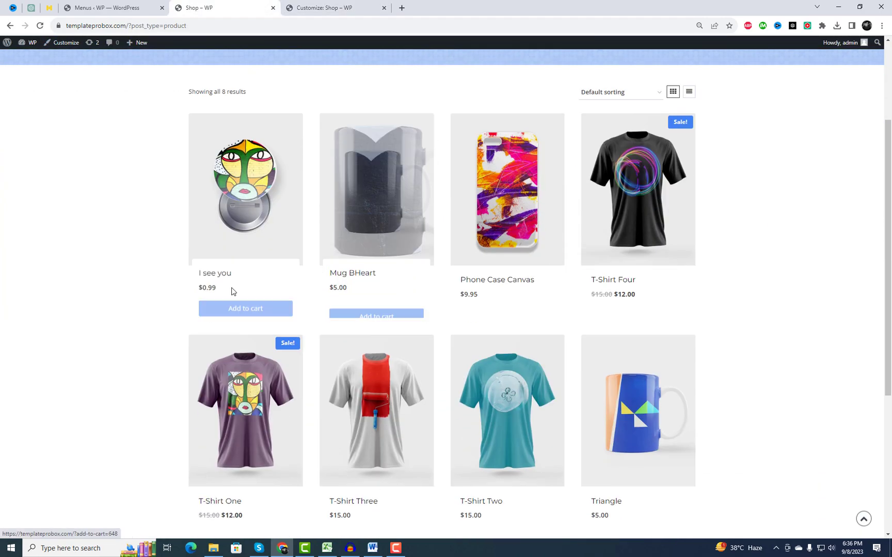
pyautogui.scroll(-3, 360, 244)
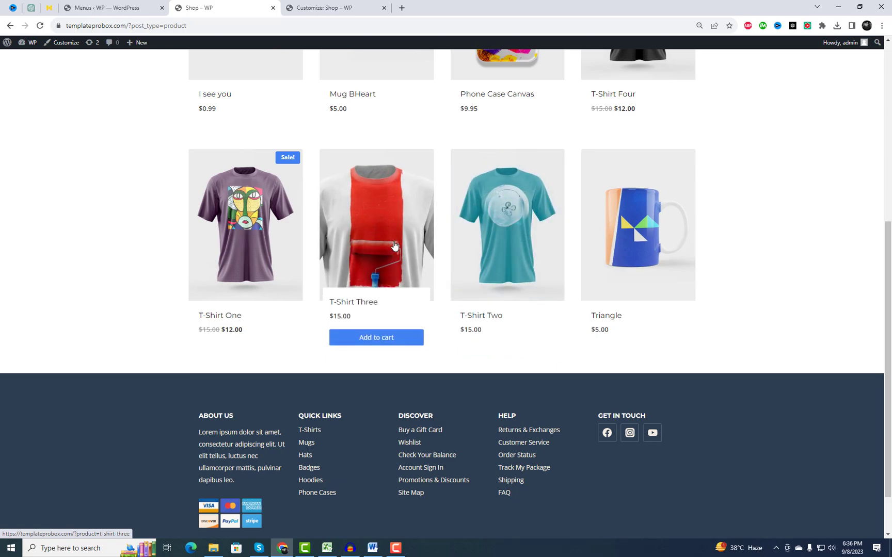
pyautogui.click(370, 230)
pyautogui.click(332, 8)
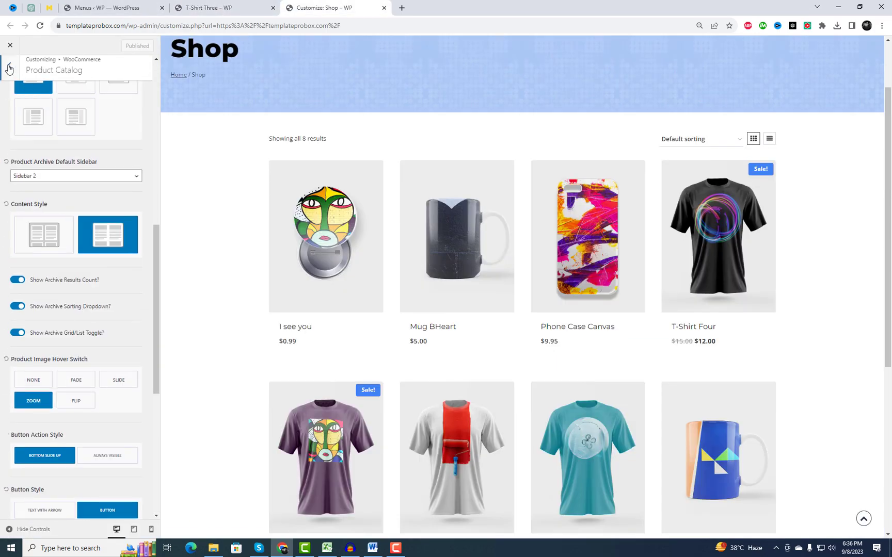
# Step: Navigate to WooCommerce Single Product Layout settings while previewing a product page
pyautogui.click(10, 69)
pyautogui.click(209, 8)
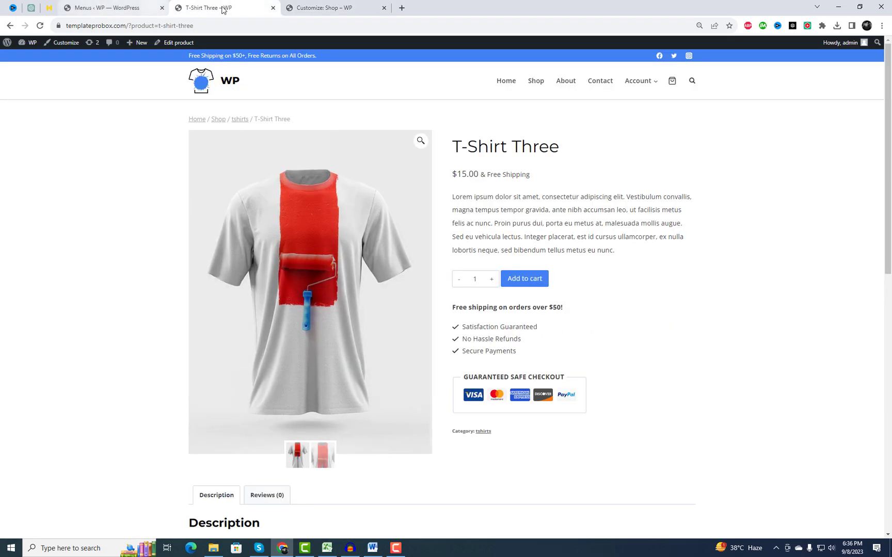
pyautogui.click(299, 12)
pyautogui.moveTo(325, 230)
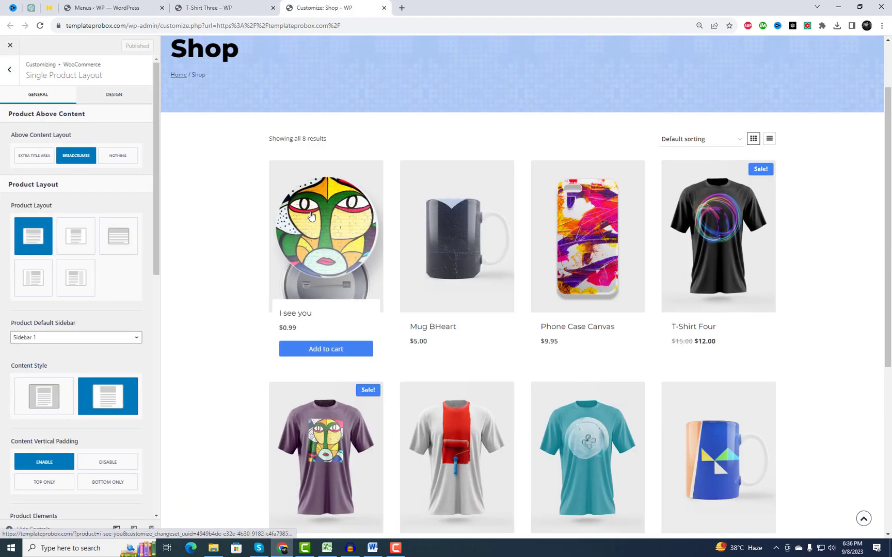
pyautogui.click(311, 216)
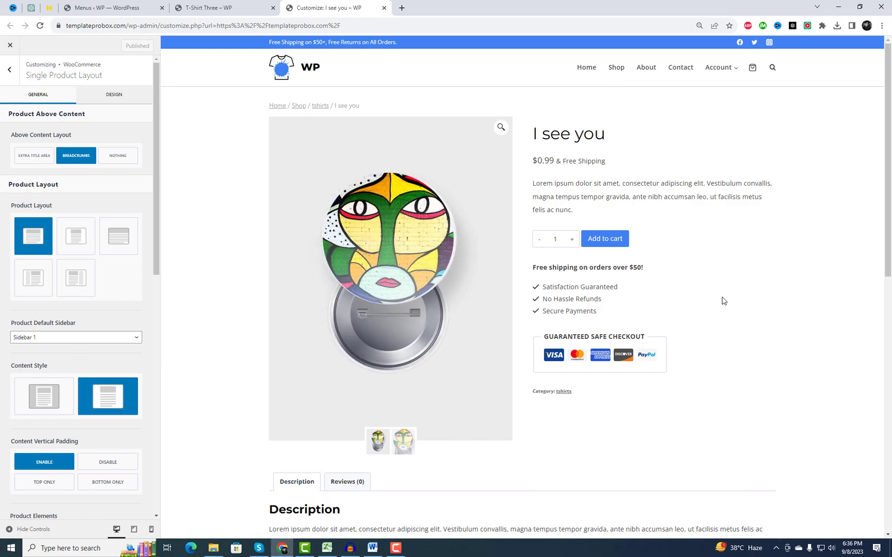
# Step: Compare the product page layouts and settle on the full-width layout without sidebar
pyautogui.click(77, 247)
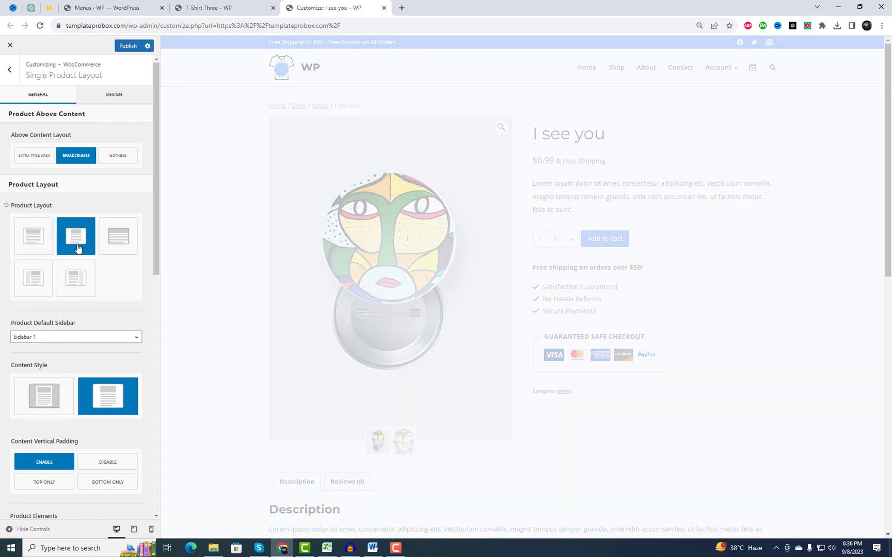
pyautogui.click(116, 241)
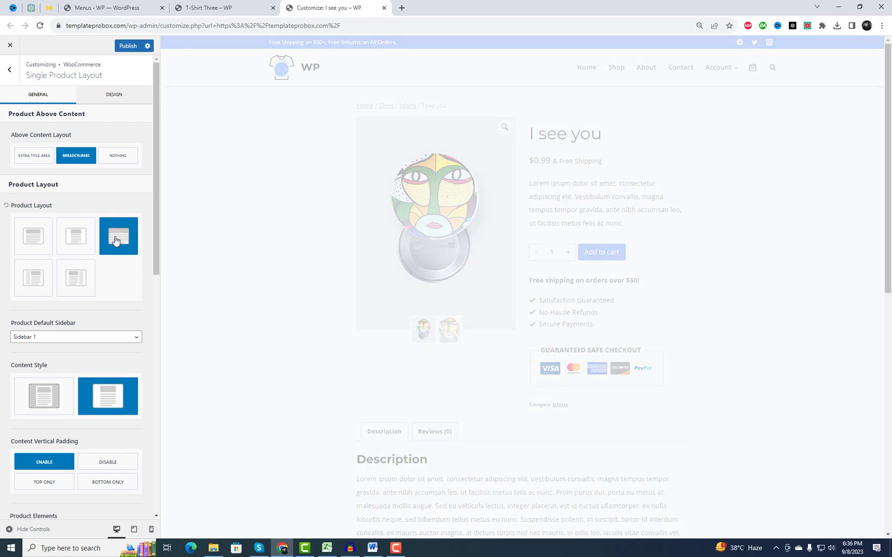
pyautogui.click(43, 283)
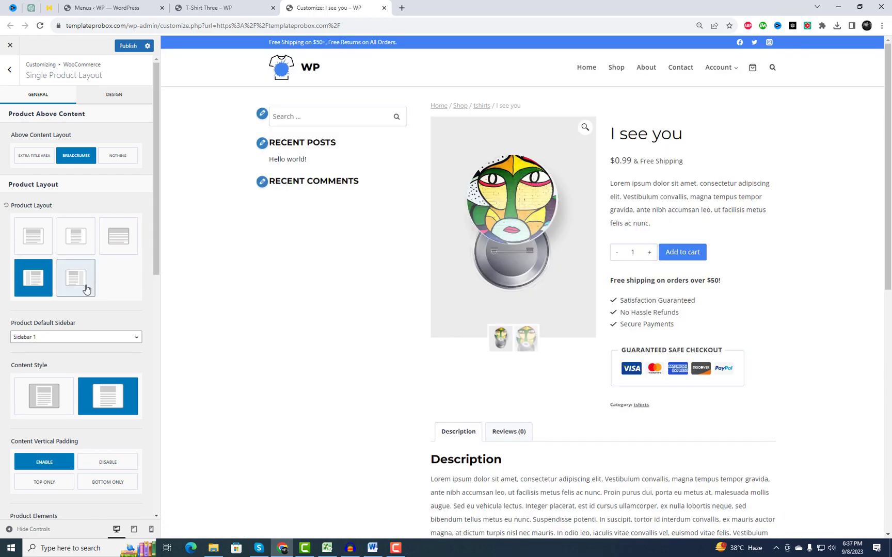
pyautogui.click(85, 289)
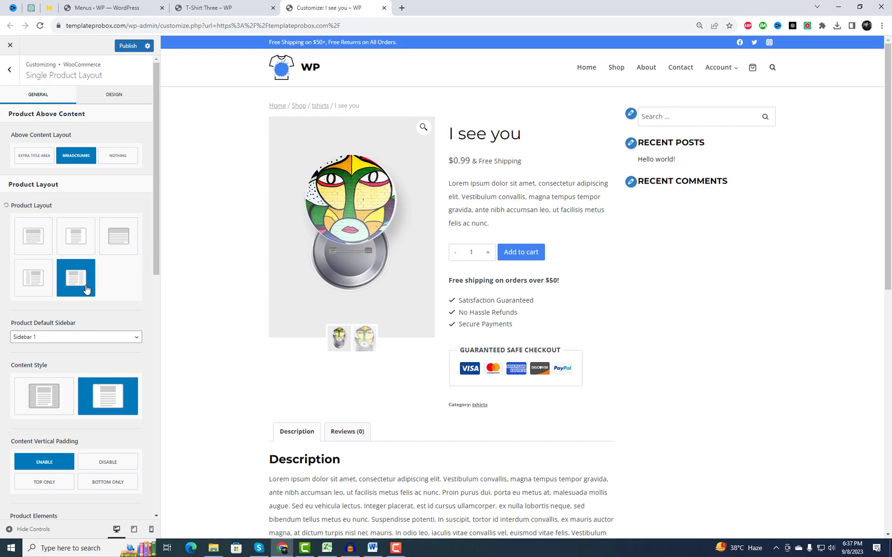
pyautogui.click(33, 234)
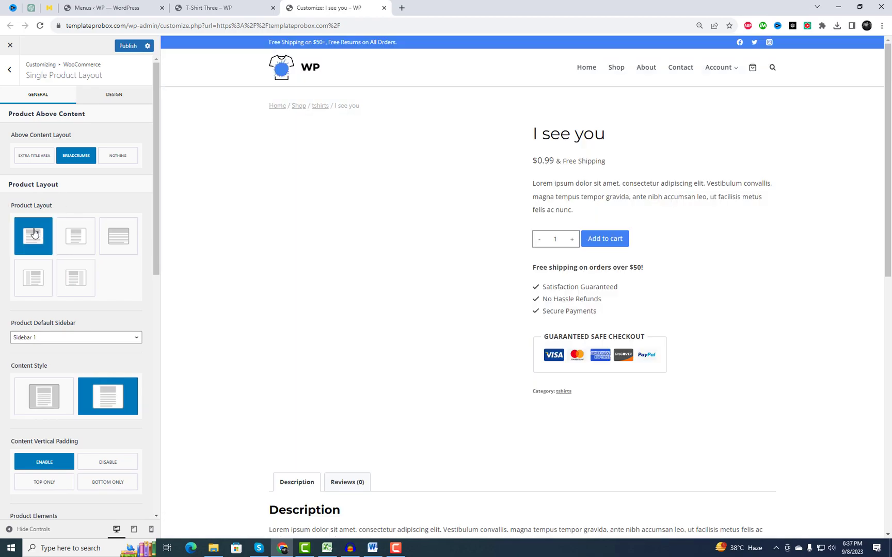
pyautogui.scroll(-2, 100, 396)
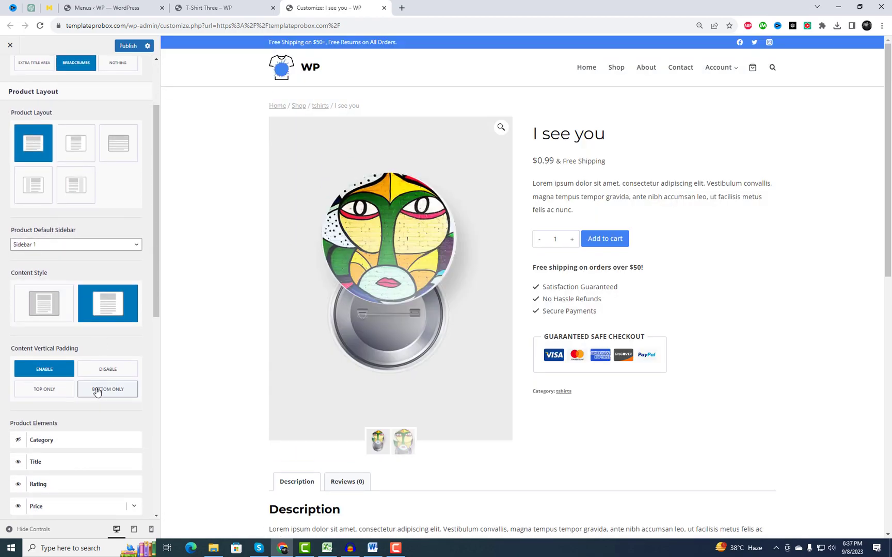
# Step: Set Content Vertical Padding to Top Only, enable Category above the title, and reload the T-Shirt Three tab
pyautogui.click(55, 391)
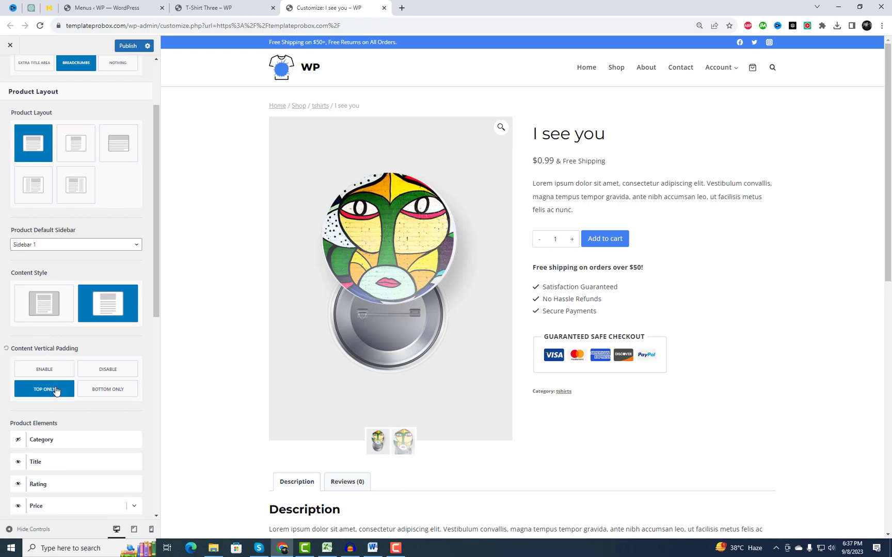
pyautogui.scroll(-1, 56, 391)
pyautogui.scroll(-1, 77, 390)
pyautogui.click(19, 351)
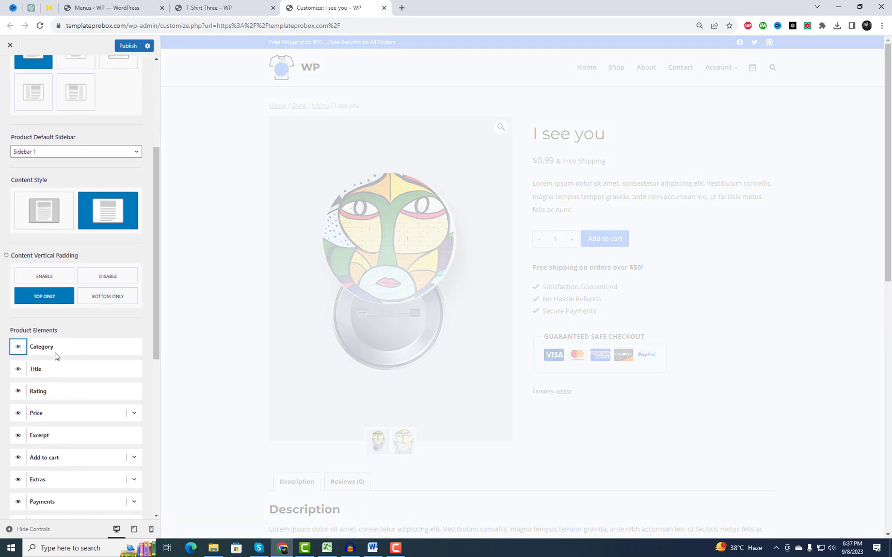
pyautogui.scroll(-2, 73, 358)
pyautogui.scroll(-2, 84, 370)
pyautogui.scroll(5, 92, 382)
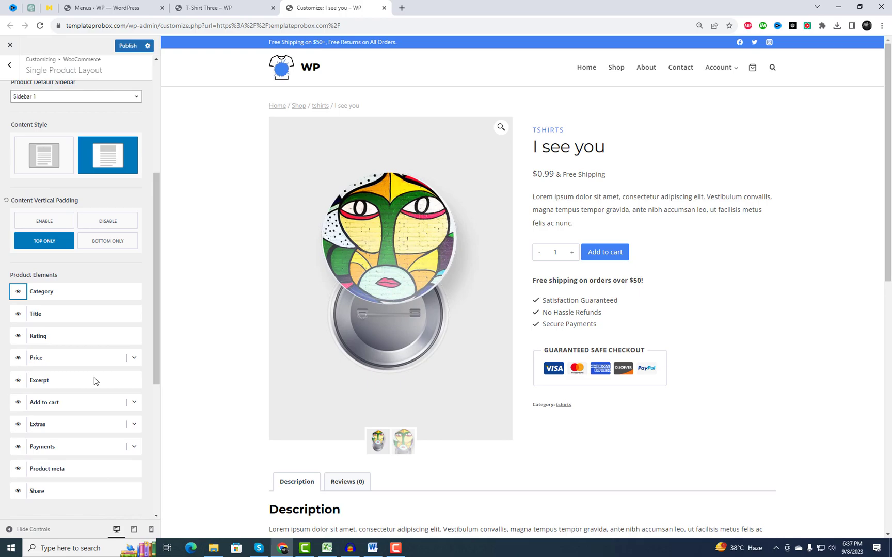
pyautogui.scroll(3, 92, 383)
pyautogui.click(223, 8)
pyautogui.click(240, 25)
pyautogui.press('Return')
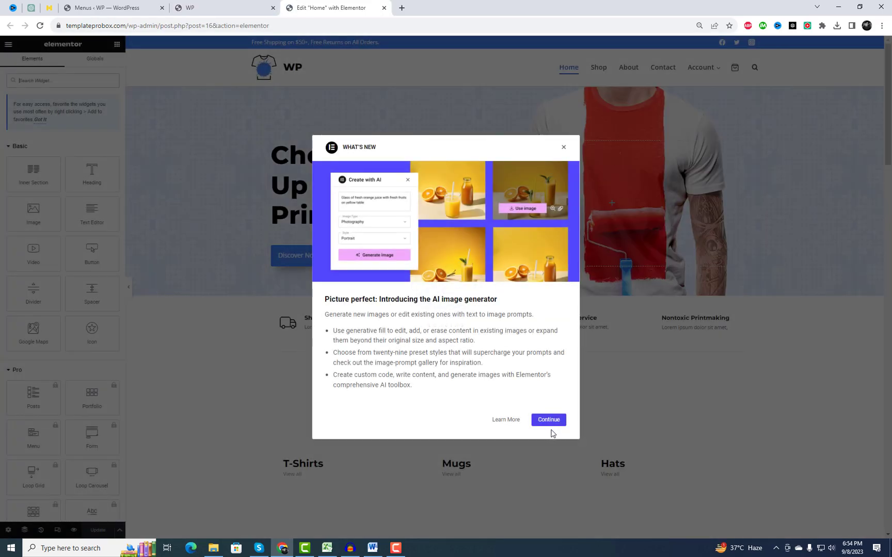
# Step: Dismiss the What's New announcement and replace the hero heading with 'Change Banner Text'
pyautogui.click(564, 148)
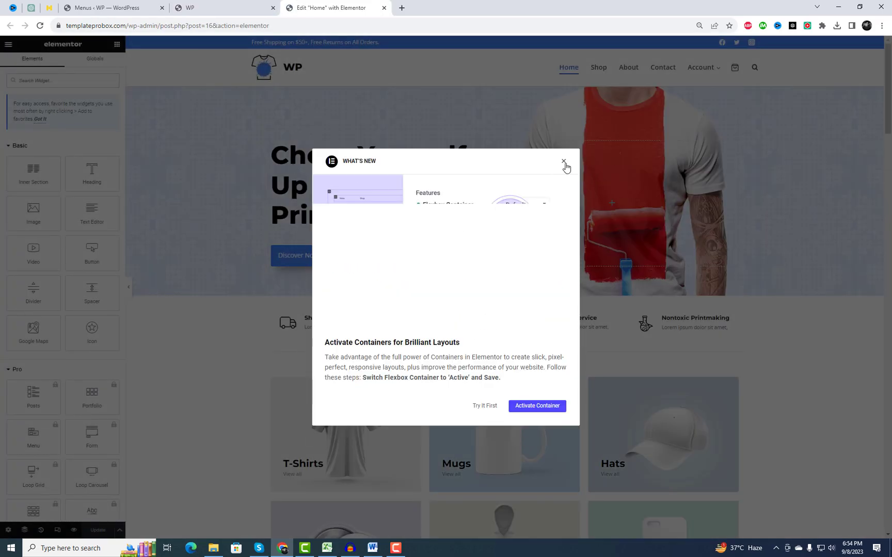
pyautogui.click(564, 162)
pyautogui.click(363, 184)
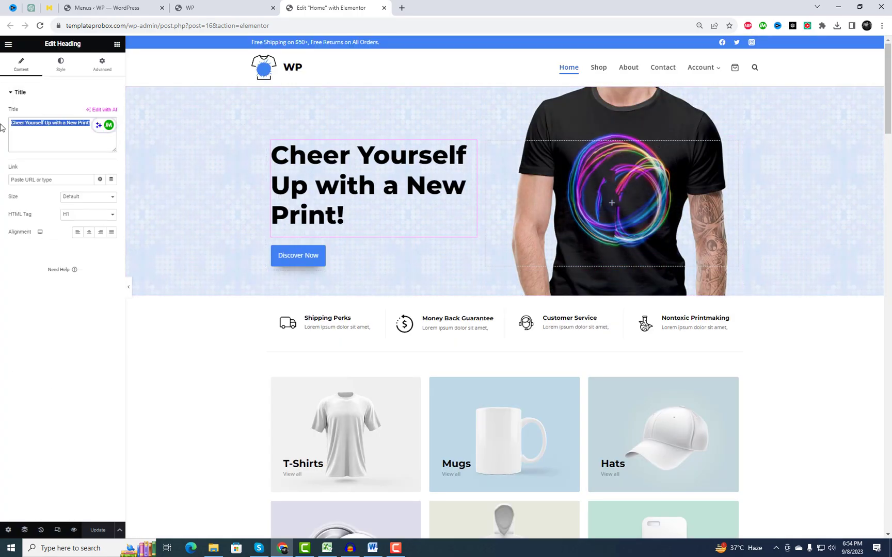
pyautogui.write('Change Banner Text')
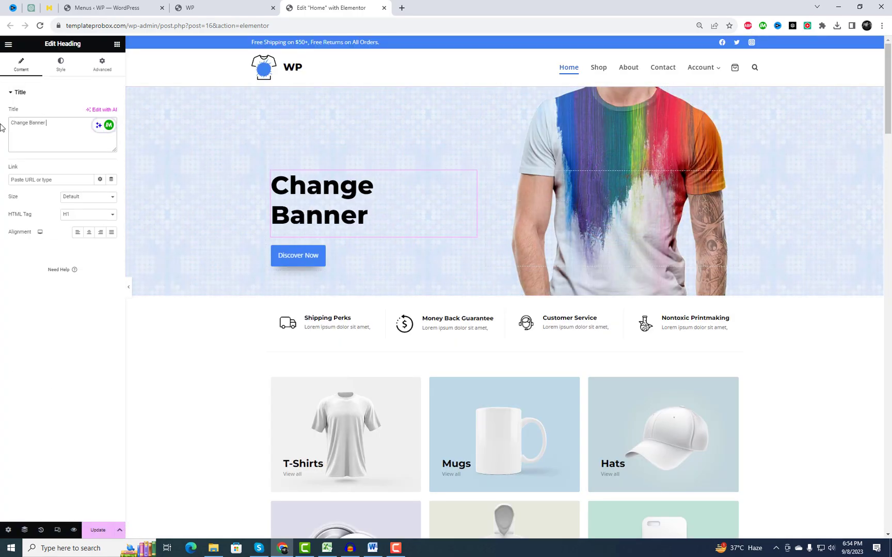
pyautogui.moveTo(505, 92)
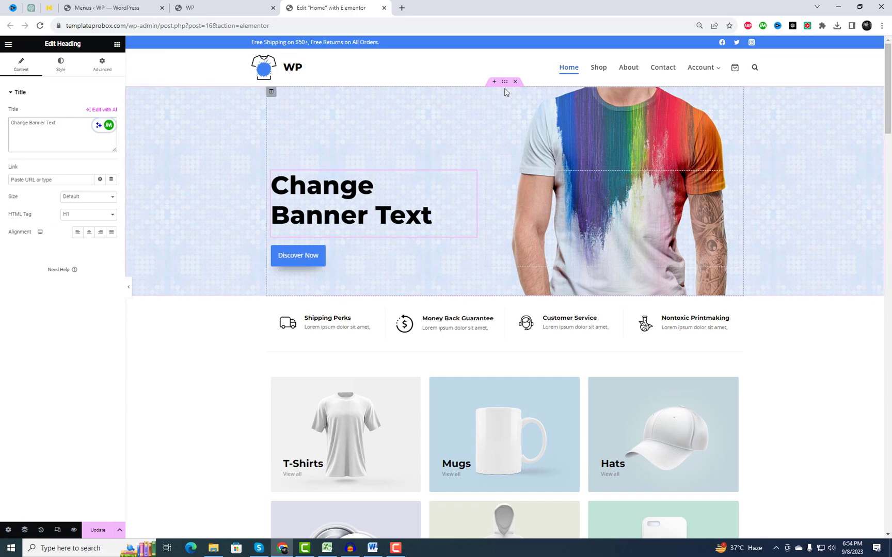
# Step: Select the hero section and its image column and view the column's style settings
pyautogui.click(504, 82)
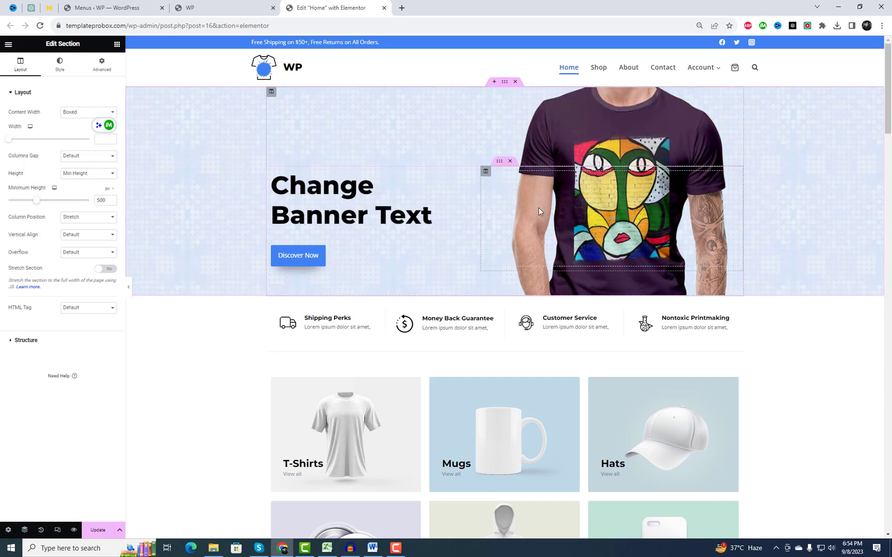
pyautogui.click(486, 171)
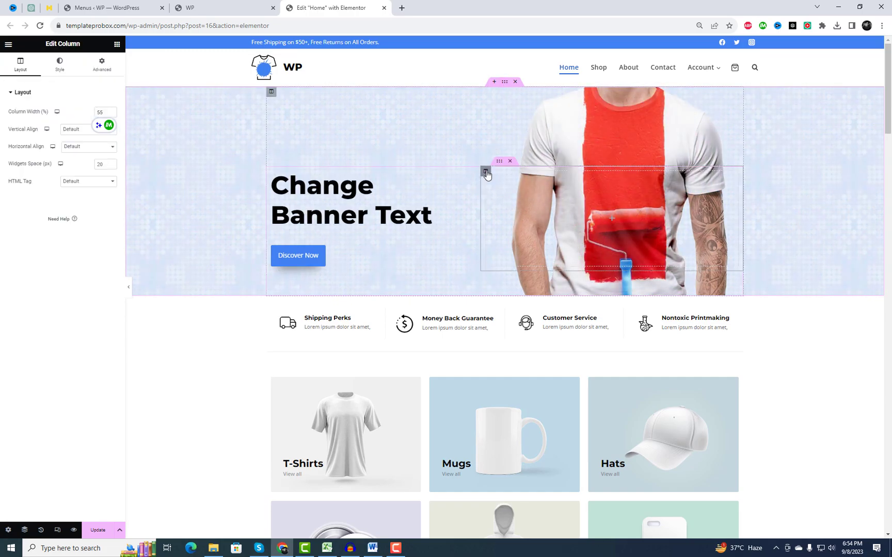
pyautogui.click(66, 70)
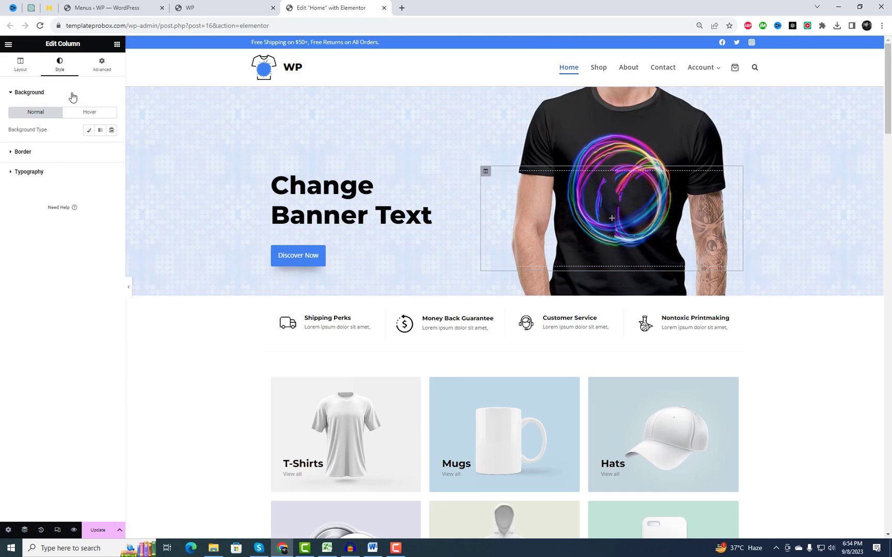
# Step: Review the hero section's background slideshow gallery and close it without changes
pyautogui.click(20, 67)
pyautogui.click(505, 81)
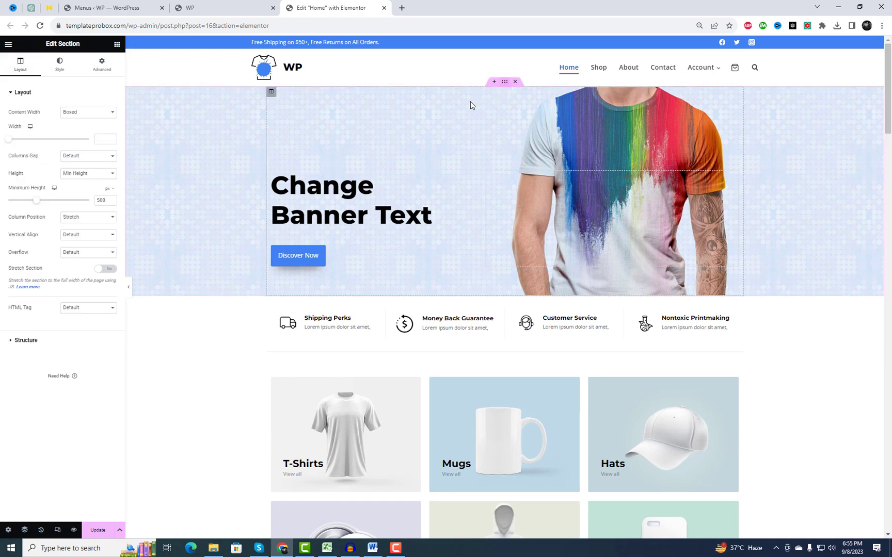
pyautogui.click(67, 70)
pyautogui.click(78, 166)
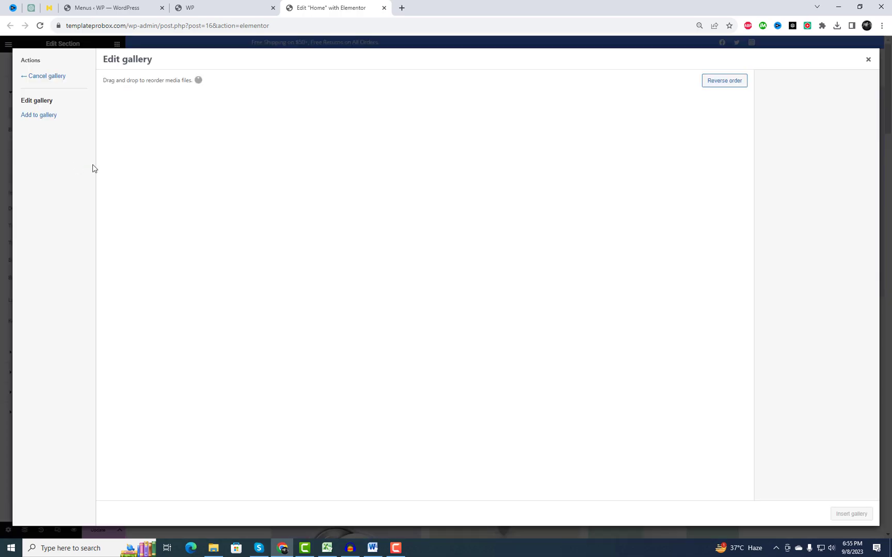
pyautogui.click(868, 59)
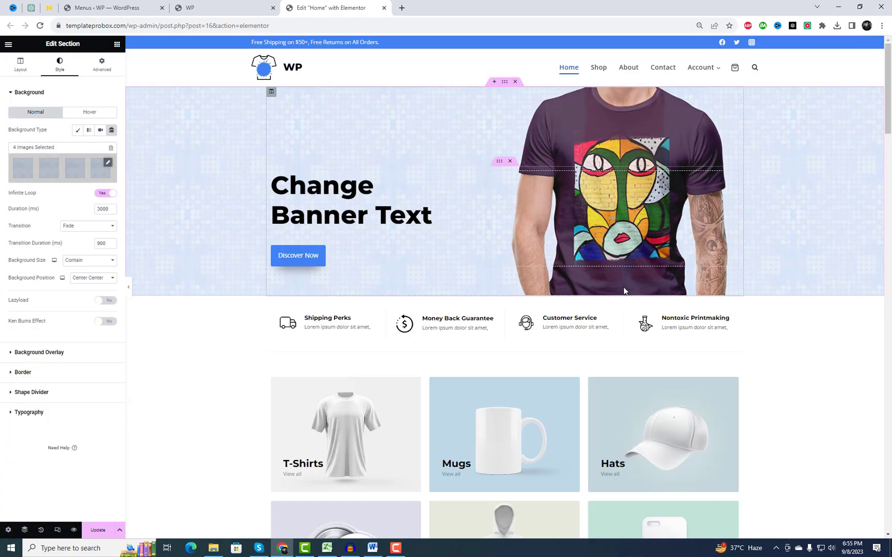
pyautogui.scroll(-3, 623, 287)
# Step: Select each of the perk boxes in the row in turn for review
pyautogui.click(346, 249)
pyautogui.click(308, 139)
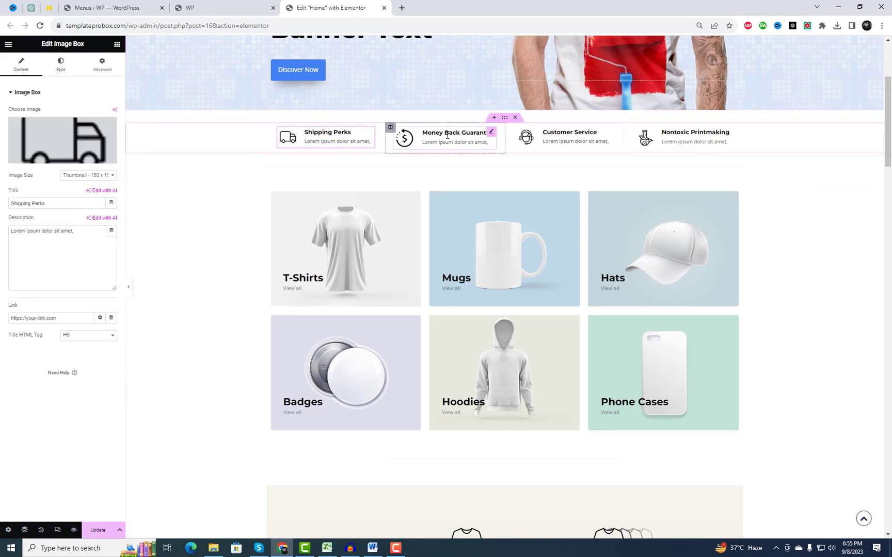
pyautogui.click(445, 137)
pyautogui.click(564, 137)
pyautogui.click(686, 138)
pyautogui.scroll(-3, 427, 367)
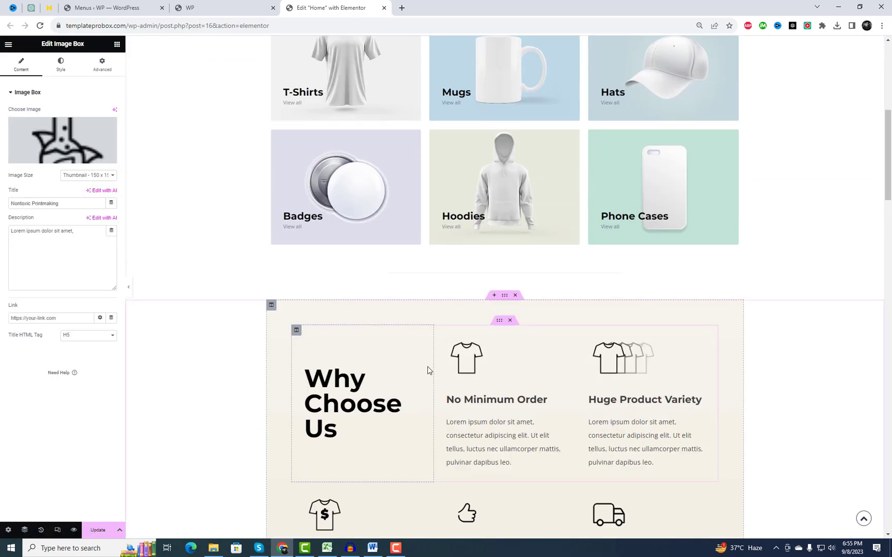
pyautogui.scroll(-2, 426, 366)
# Step: Make the Why Choose Us section Full Width and retype its heading as 'Why Choose us'
pyautogui.click(504, 201)
pyautogui.click(79, 128)
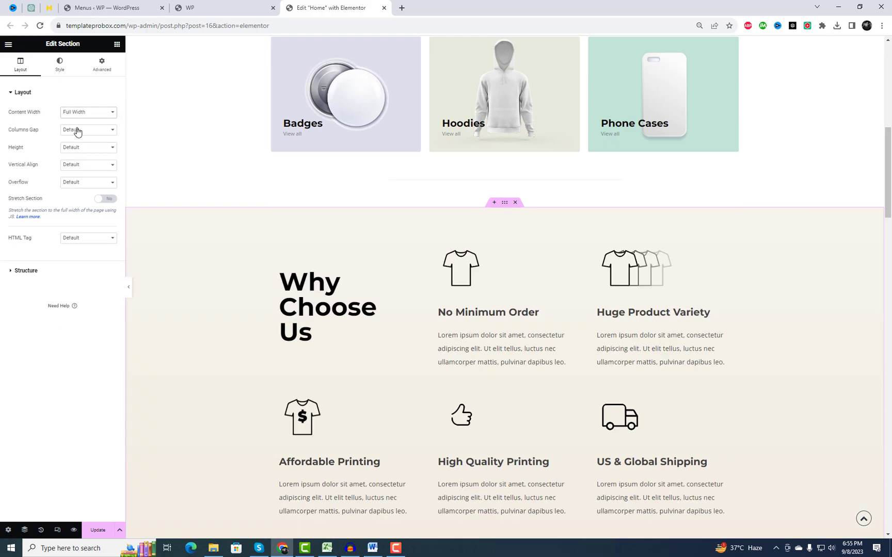
pyautogui.click(366, 327)
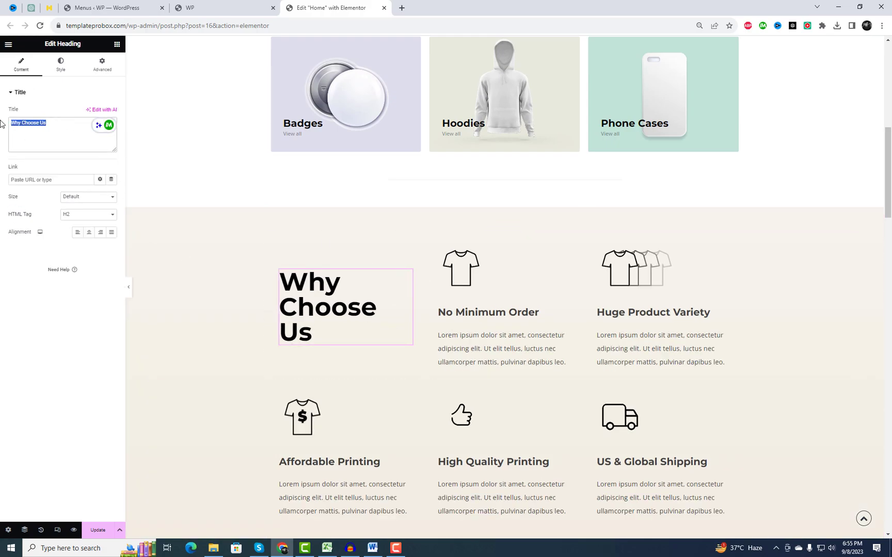
pyautogui.write('Why Cho')
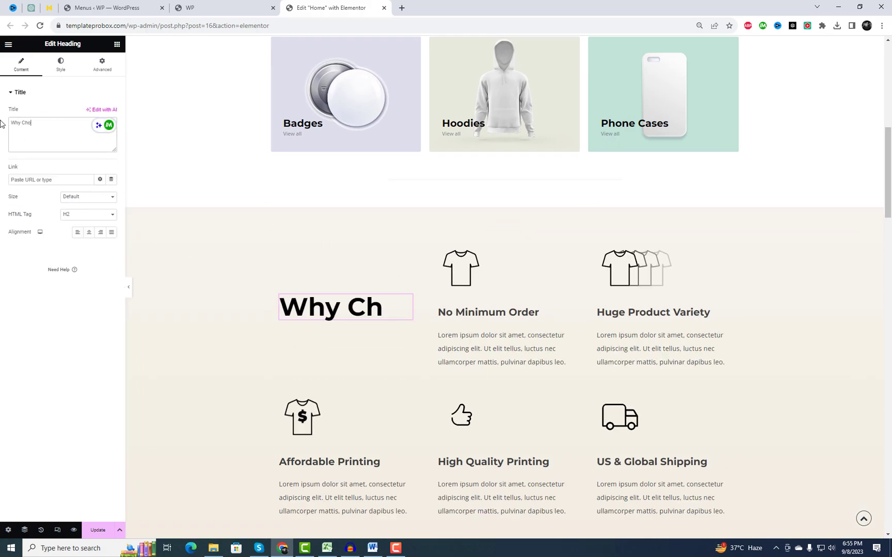
pyautogui.write('ose us')
pyautogui.scroll(-2, 314, 271)
pyautogui.scroll(-3, 432, 312)
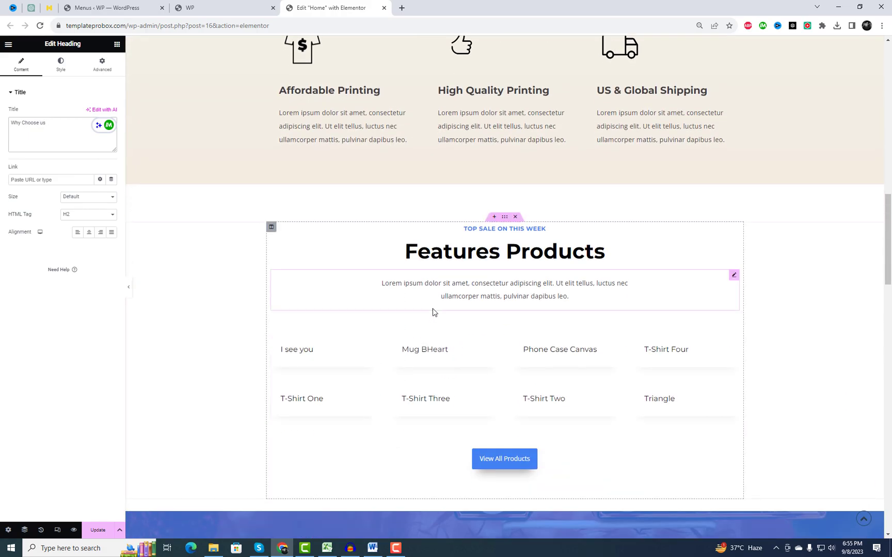
pyautogui.scroll(-1, 433, 313)
# Step: Rename the Features Products heading to 'Latest Products'
pyautogui.click(440, 314)
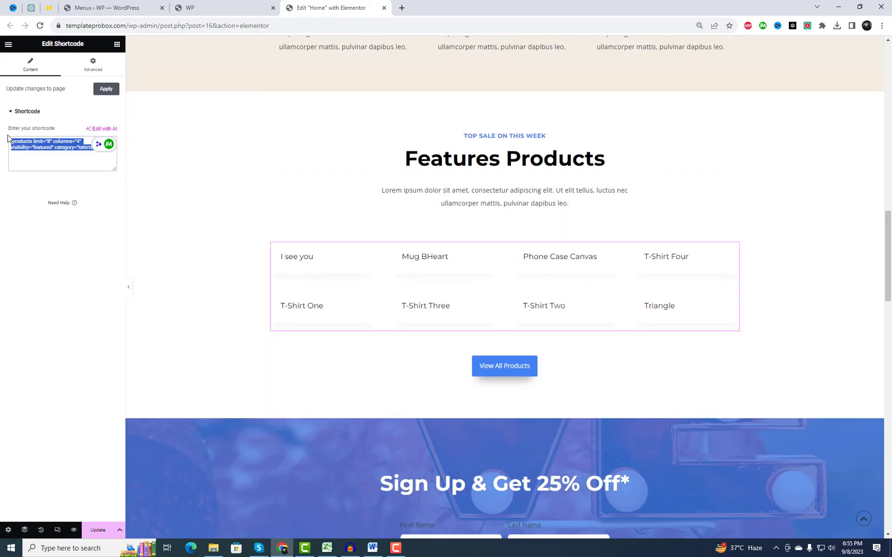
pyautogui.click(603, 159)
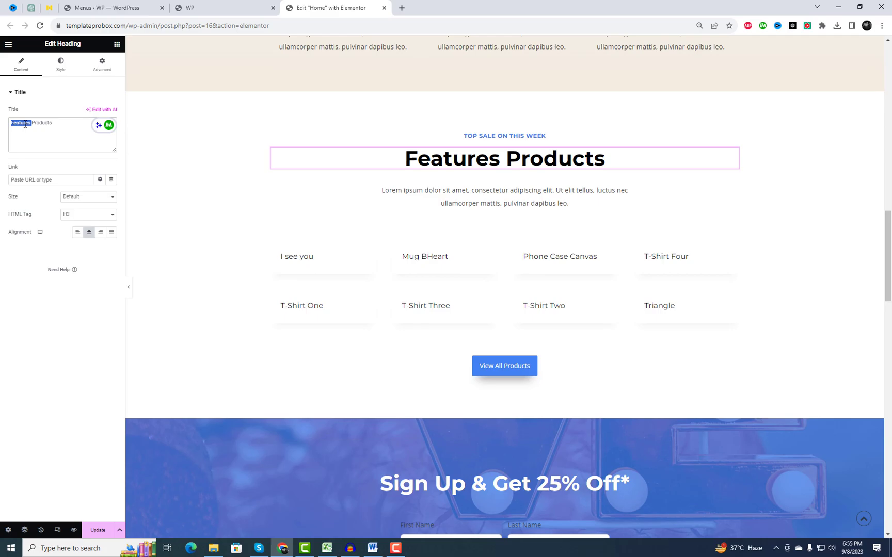
pyautogui.write('La')
pyautogui.scroll(-2, 491, 320)
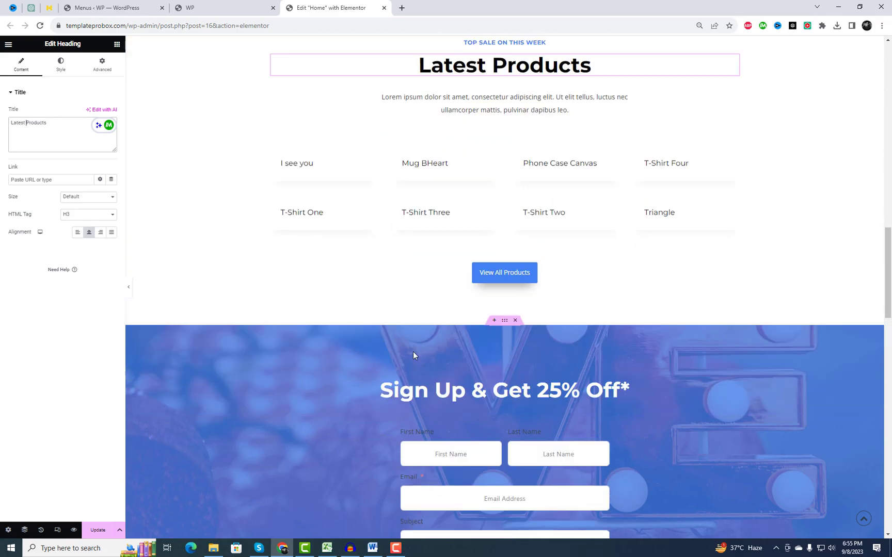
pyautogui.click(505, 274)
# Step: Set the Sign Up section background to the photo of a person sitting outdoors from the Media Library
pyautogui.click(58, 65)
pyautogui.click(90, 196)
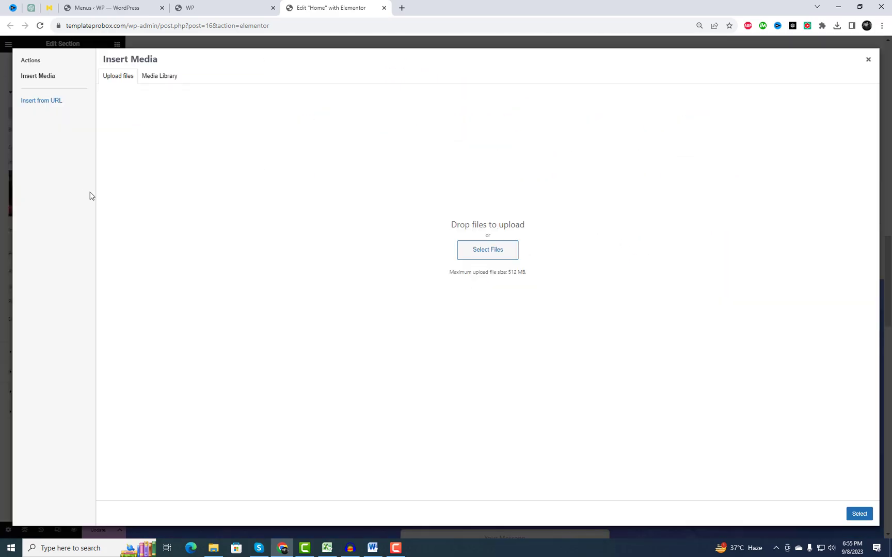
pyautogui.click(149, 79)
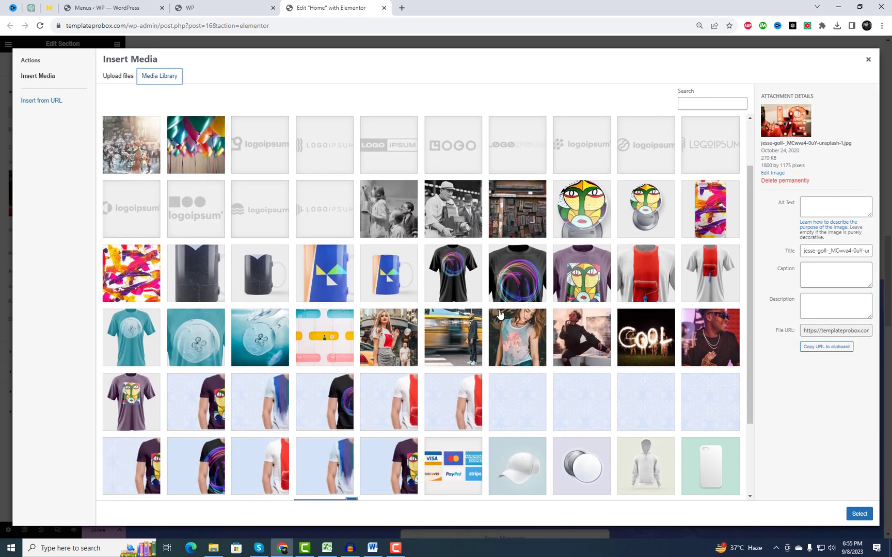
pyautogui.scroll(-2, 393, 317)
pyautogui.click(393, 317)
pyautogui.click(570, 318)
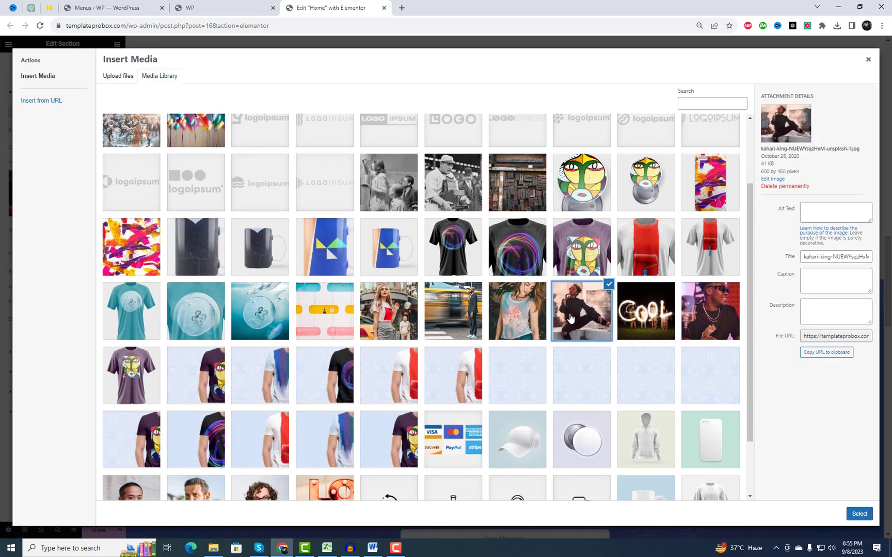
pyautogui.click(857, 514)
pyautogui.scroll(-2, 818, 494)
pyautogui.scroll(-3, 756, 454)
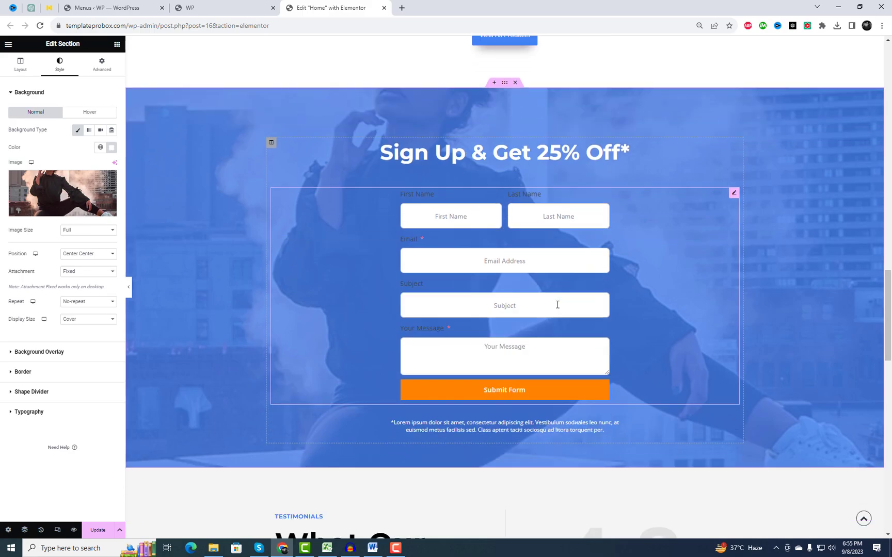
# Step: Try Subscription Form (2) on the sign-up widget, then keep Contact Form Demo (1)
pyautogui.click(520, 289)
pyautogui.click(61, 123)
pyautogui.click(52, 146)
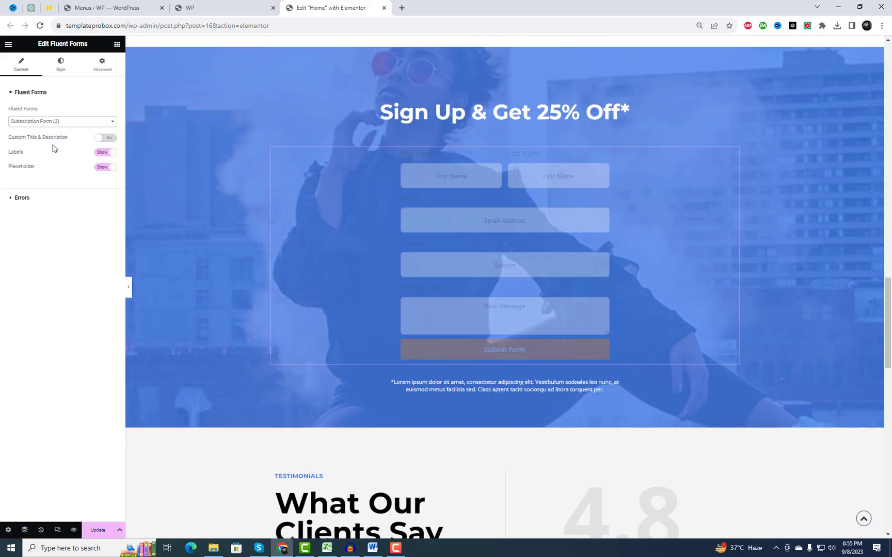
pyautogui.click(53, 130)
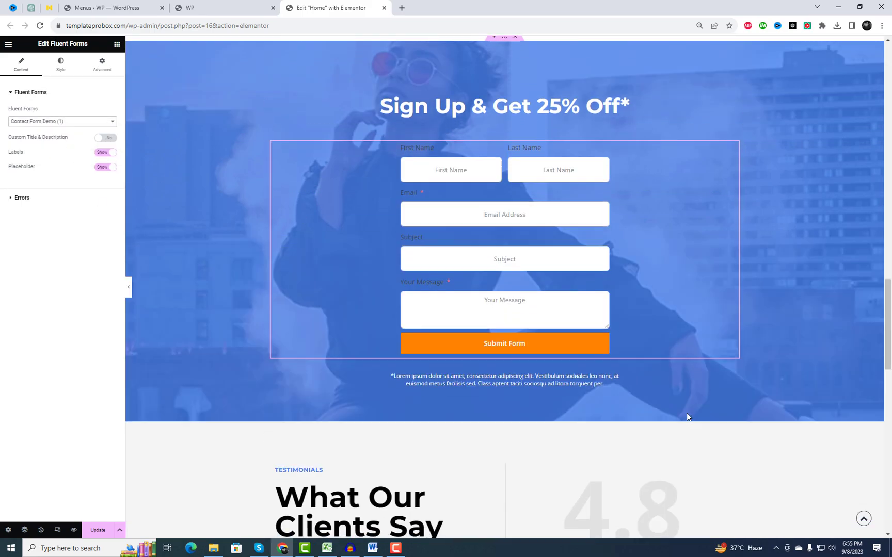
pyautogui.scroll(-5, 380, 411)
# Step: Select the three testimonial cards in turn, ending on Russel Drou's
pyautogui.click(379, 411)
pyautogui.click(513, 372)
pyautogui.click(679, 371)
pyautogui.scroll(-3, 620, 318)
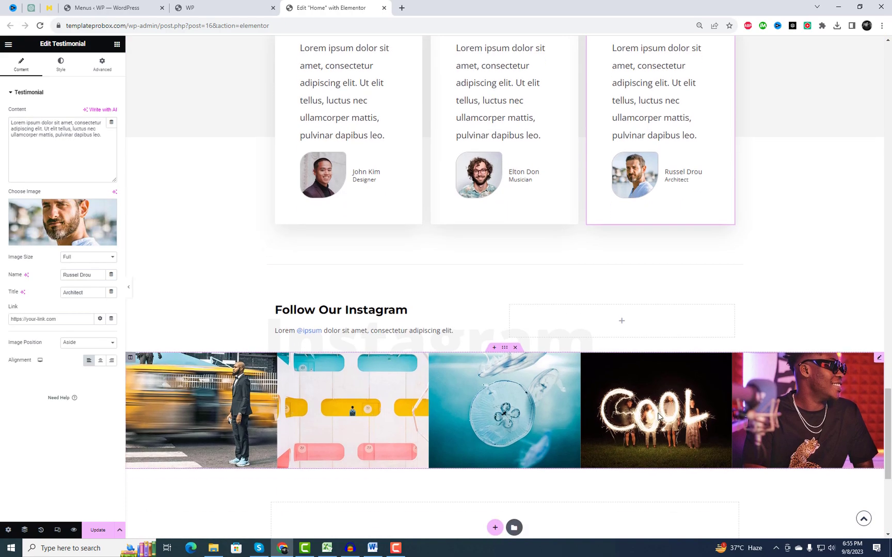
pyautogui.scroll(-1, 458, 337)
# Step: Remove the jellyfish photo from the Instagram carousel, leaving a seven-image gallery
pyautogui.click(459, 337)
pyautogui.click(74, 147)
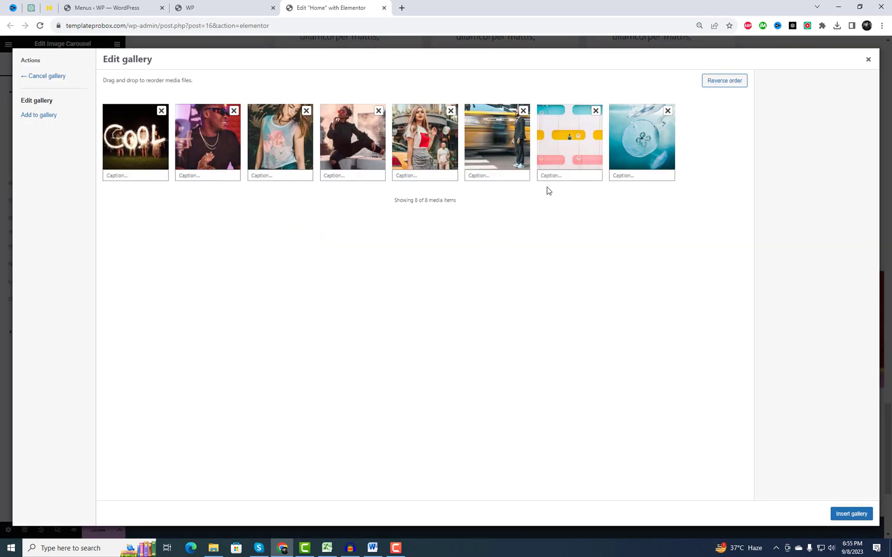
pyautogui.click(668, 111)
pyautogui.click(852, 514)
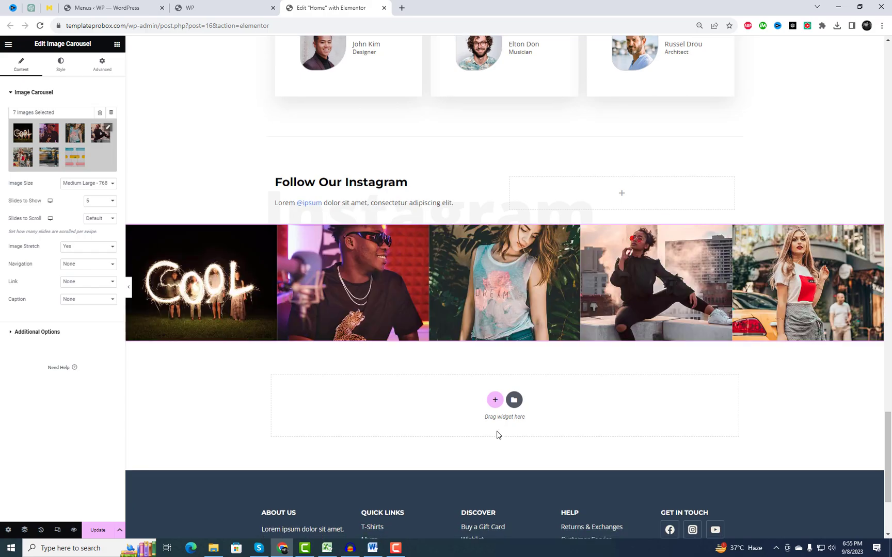
# Step: Set Slides to Show to 4 and Image Stretch to No, then switch to the live-site tab
pyautogui.click(100, 200)
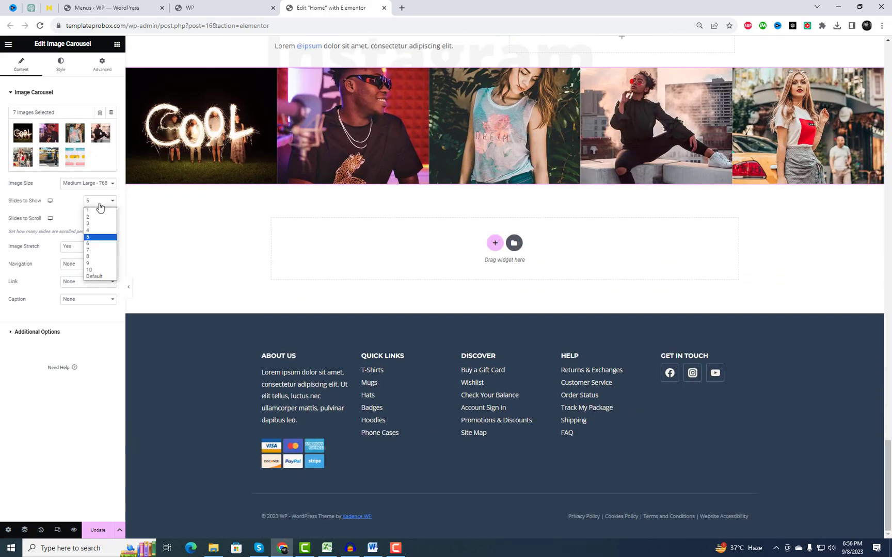
pyautogui.click(89, 235)
pyautogui.scroll(3, 432, 326)
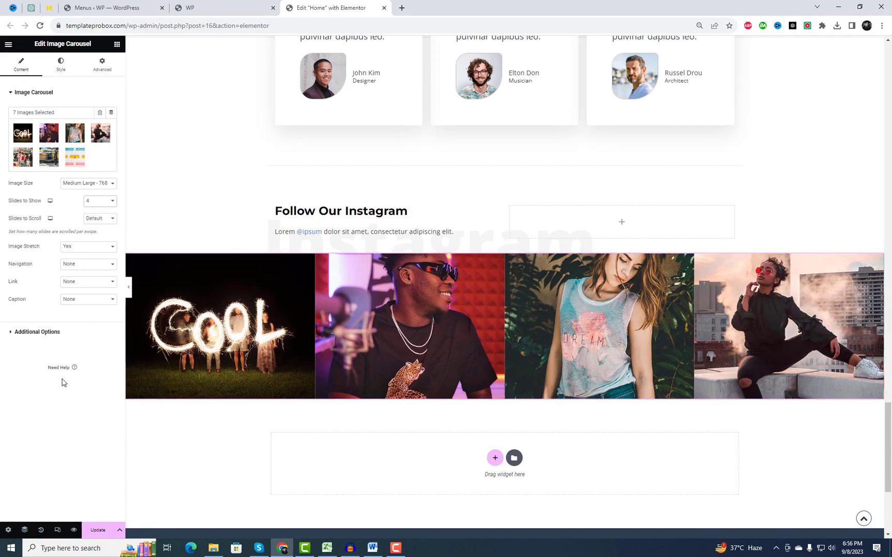
pyautogui.click(76, 255)
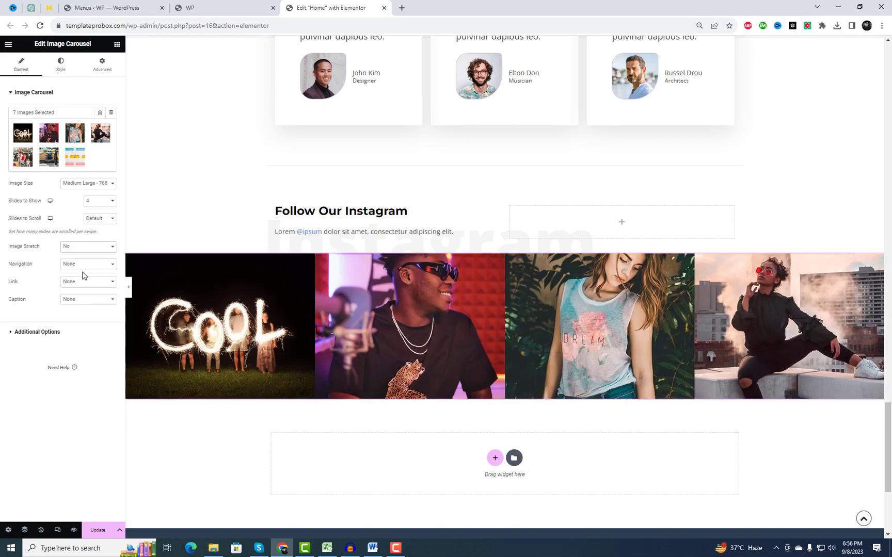
pyautogui.click(223, 6)
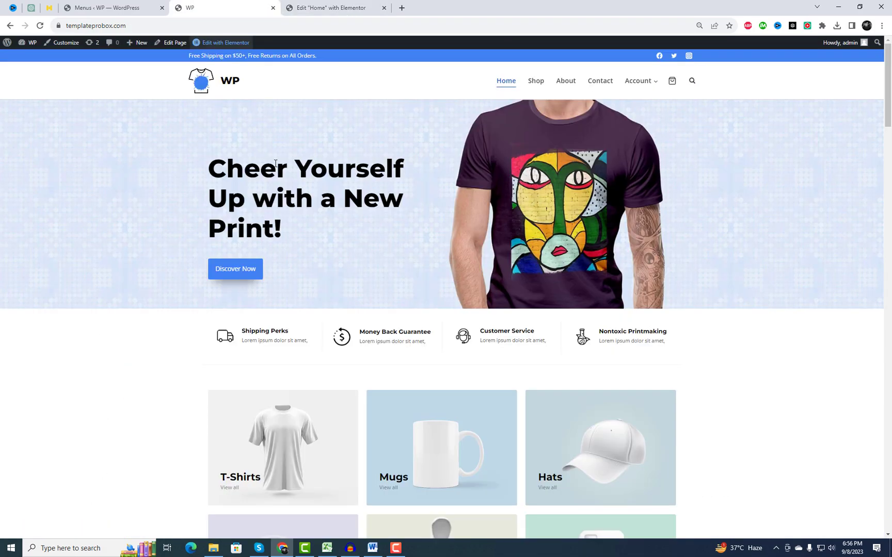
# Step: Reload the homepage and browse the Shop and About pages from the nav menu
pyautogui.rightClick(295, 93)
pyautogui.click(331, 128)
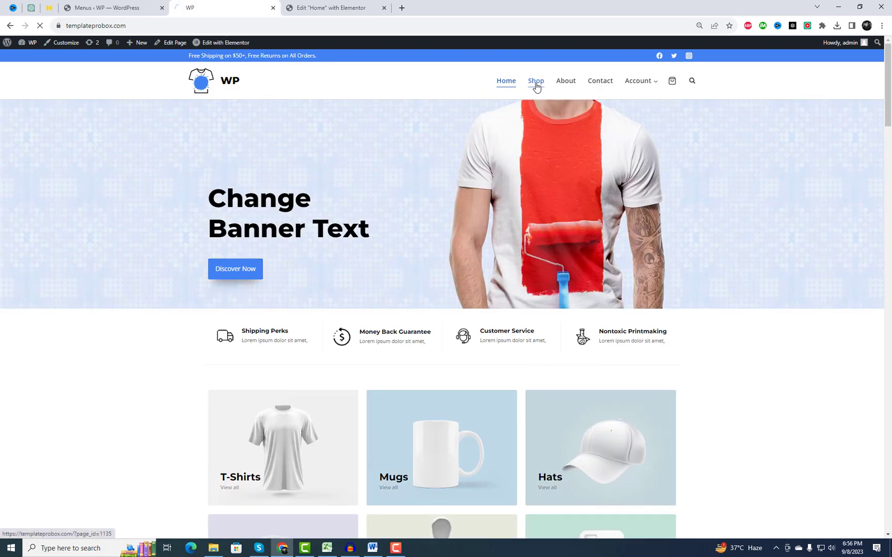
pyautogui.click(536, 83)
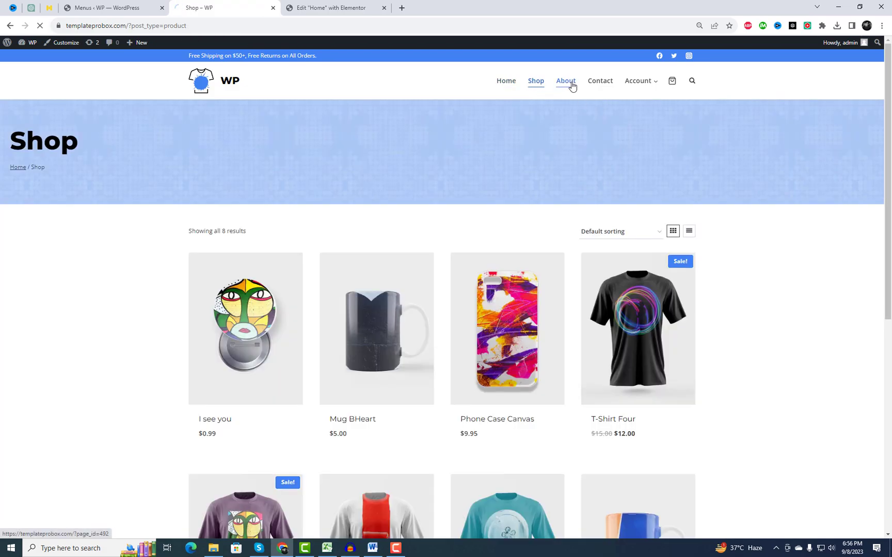
pyautogui.click(565, 81)
pyautogui.scroll(-3, 651, 323)
pyautogui.scroll(-3, 652, 325)
pyautogui.scroll(-3, 653, 324)
pyautogui.scroll(-3, 657, 328)
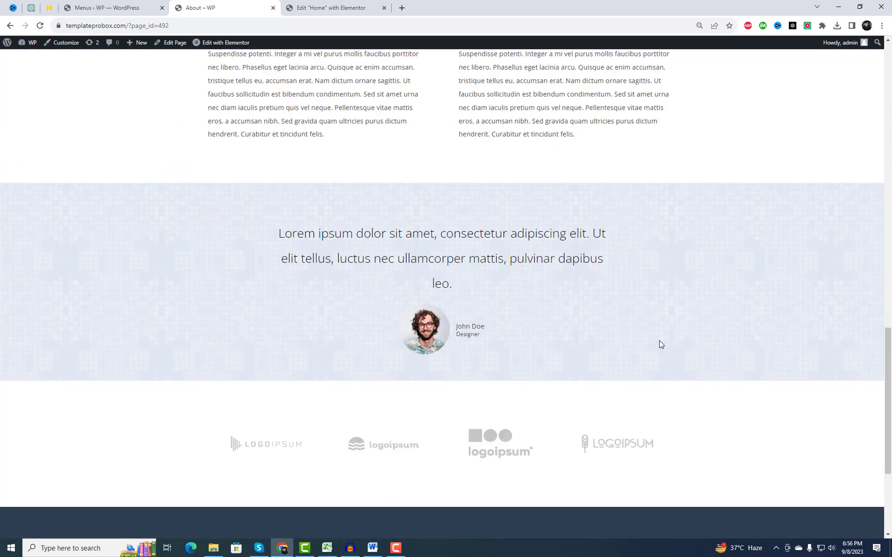
pyautogui.scroll(-3, 660, 344)
pyautogui.press('Home')
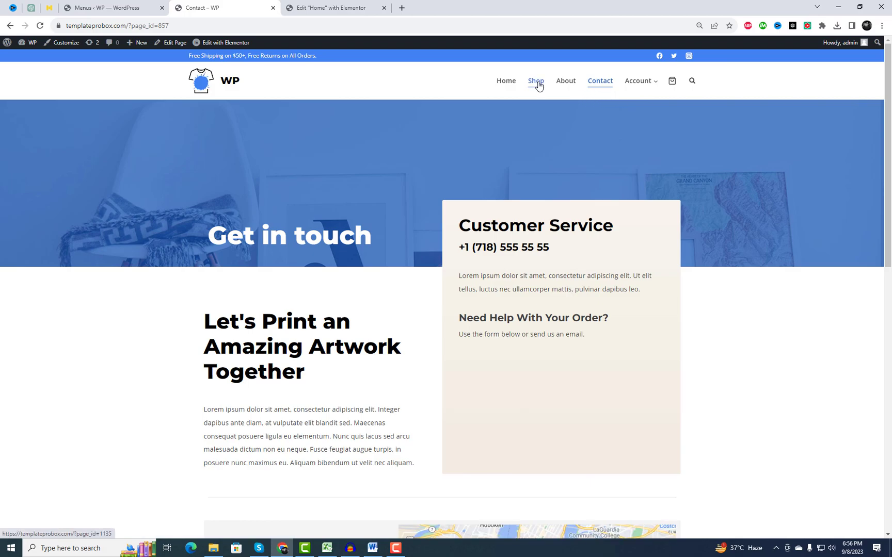
# Step: Return to Shop, review the cart, and proceed to the Checkout page totalling $21.95
pyautogui.click(536, 82)
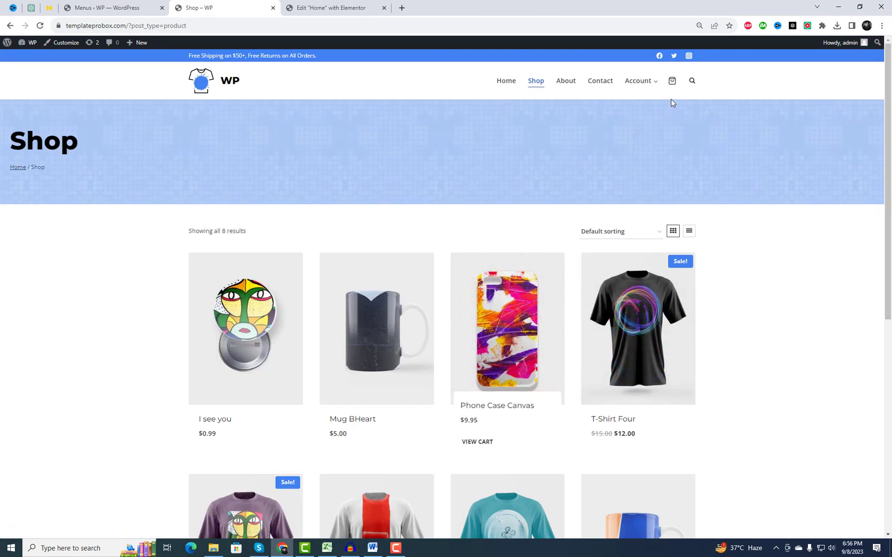
pyautogui.click(671, 82)
pyautogui.click(832, 198)
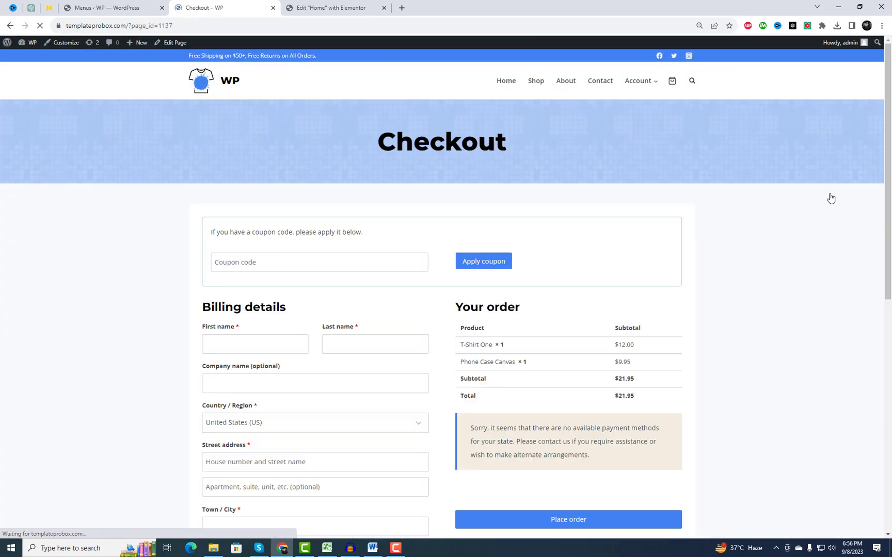
pyautogui.scroll(-4, 781, 322)
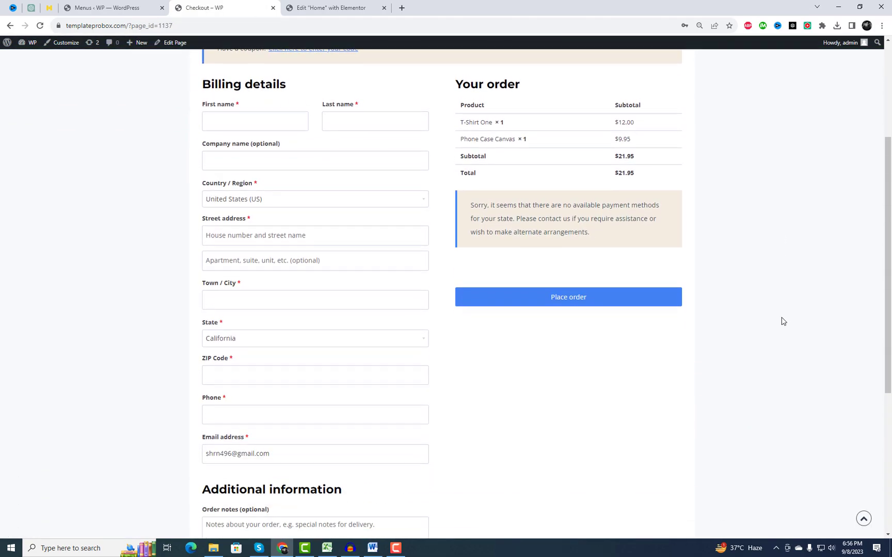